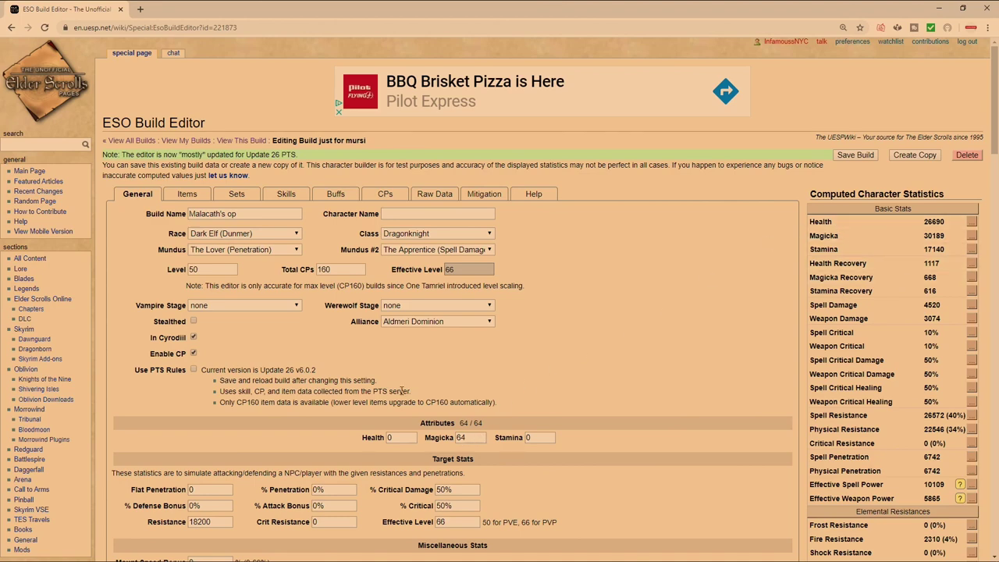
Review the build's equipped items and general settings, and read the Light Armor passives Concentration II and Prodigy II.
{"action": "left_click", "coordinate": [186, 193]}
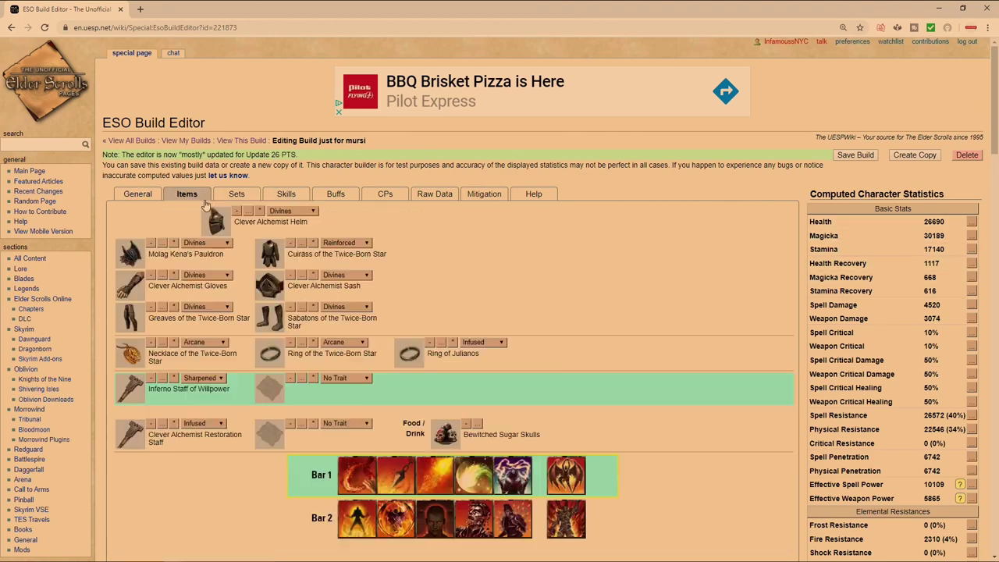
{"action": "mouse_move", "coordinate": [272, 253]}
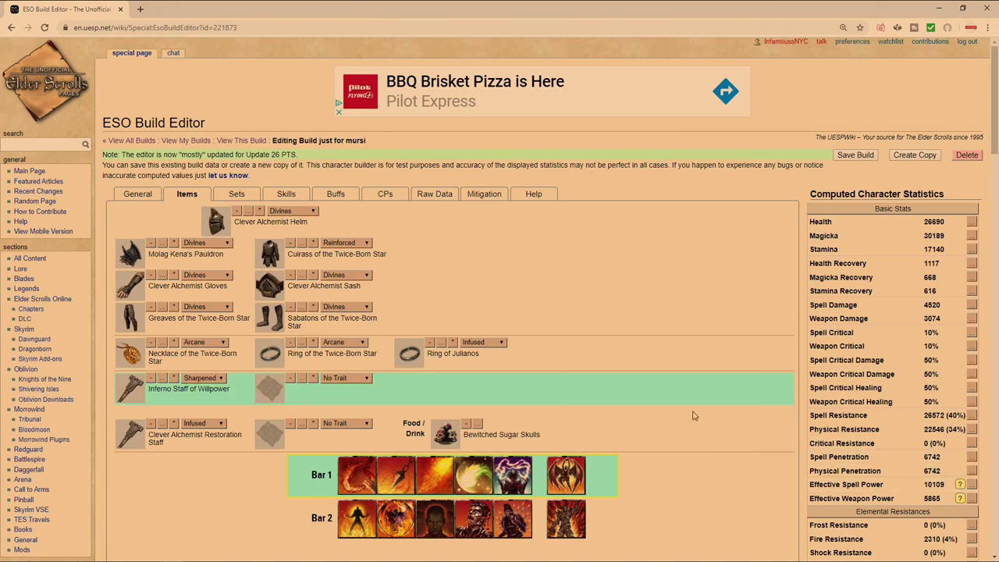
{"action": "left_click", "coordinate": [139, 195]}
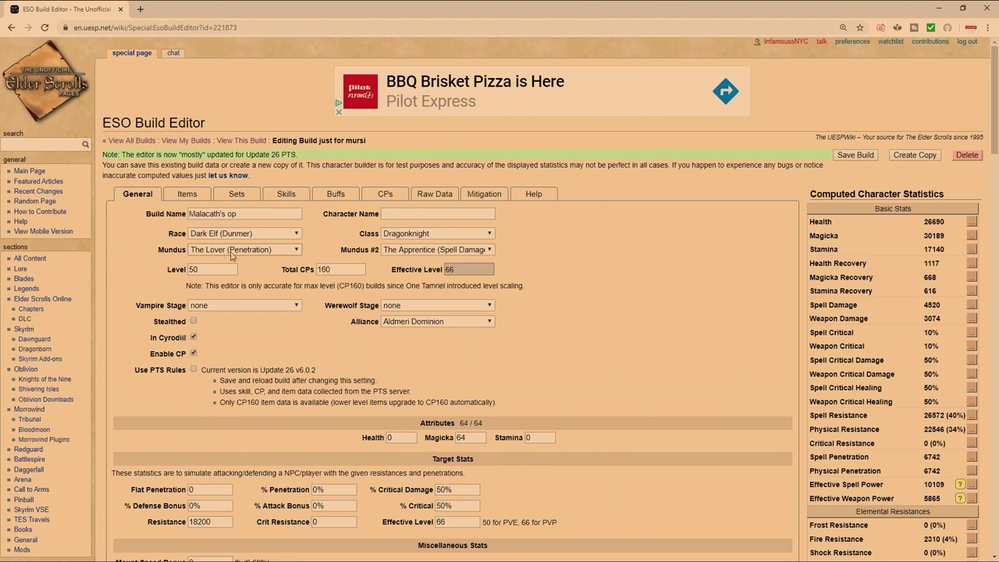
{"action": "left_click", "coordinate": [284, 195]}
{"action": "left_click", "coordinate": [166, 293]}
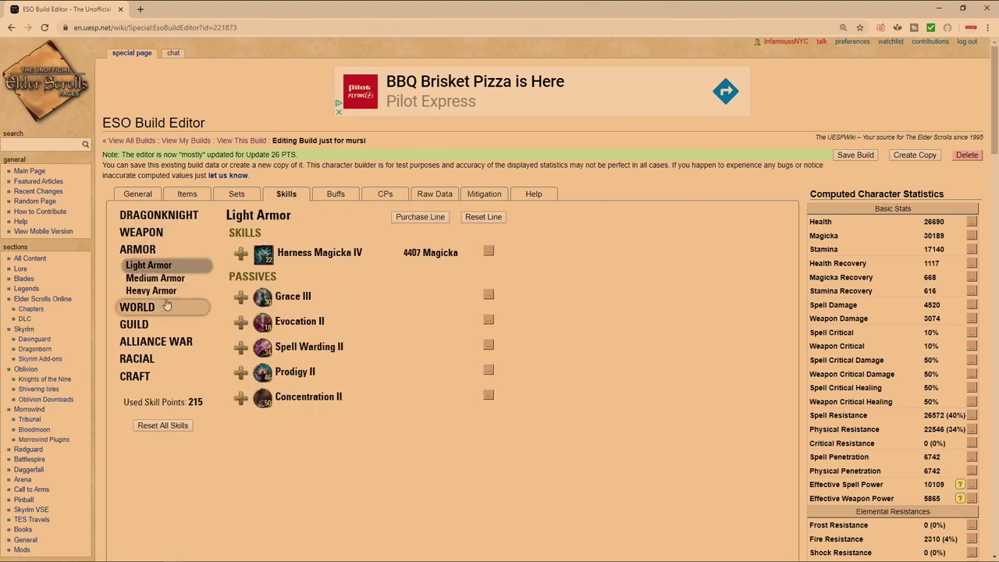
{"action": "left_click", "coordinate": [156, 278]}
{"action": "left_click", "coordinate": [152, 265]}
{"action": "mouse_move", "coordinate": [265, 399]}
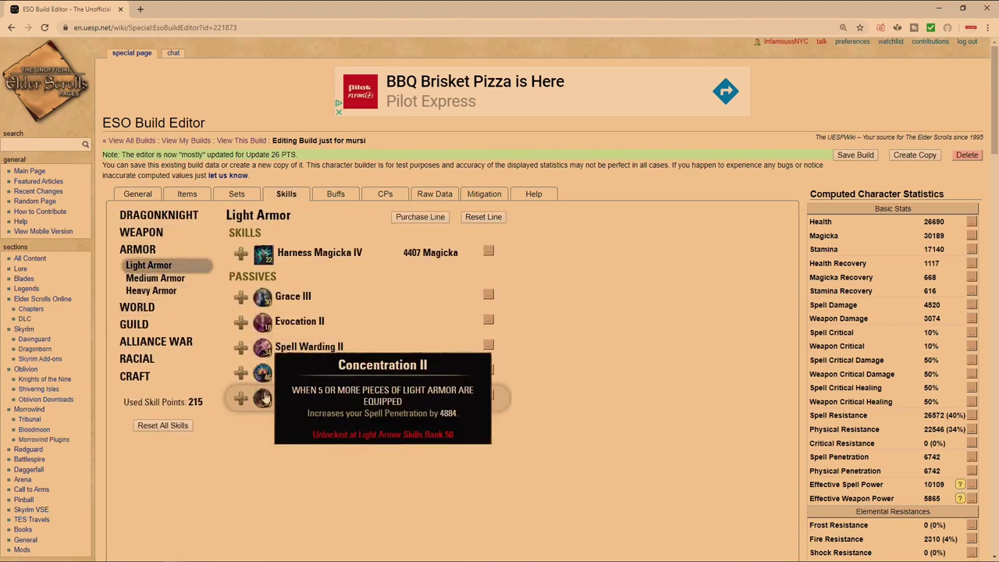
{"action": "mouse_move", "coordinate": [266, 375]}
Set the build's second Mundus stone to The Lady (Resistance).
{"action": "left_click", "coordinate": [138, 193]}
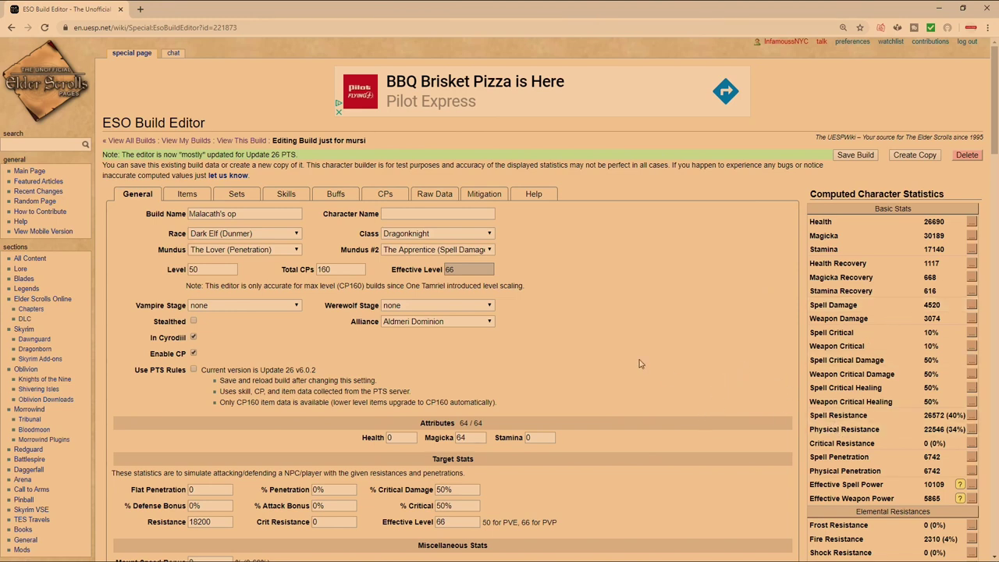
{"action": "left_click", "coordinate": [424, 252]}
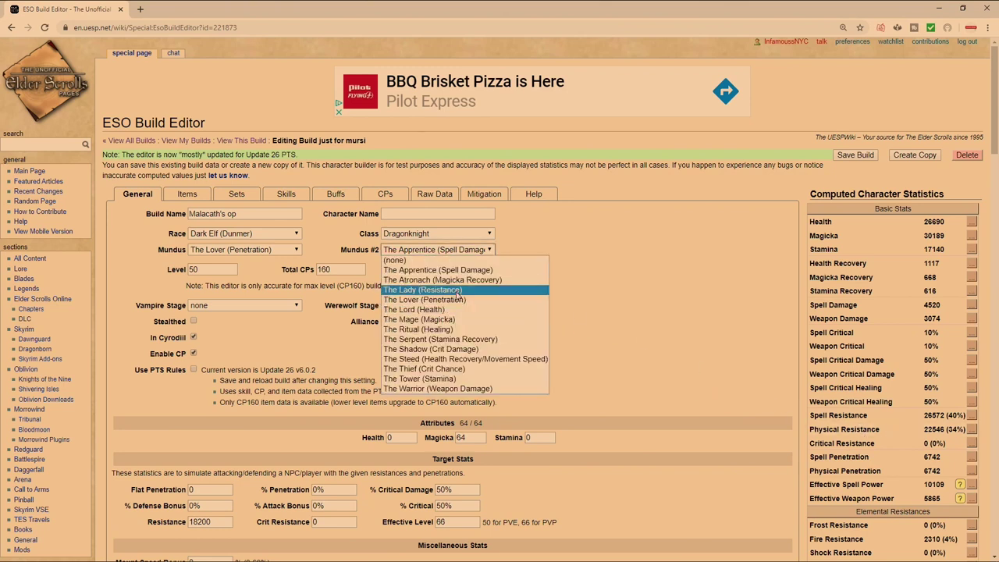
{"action": "left_click", "coordinate": [426, 290]}
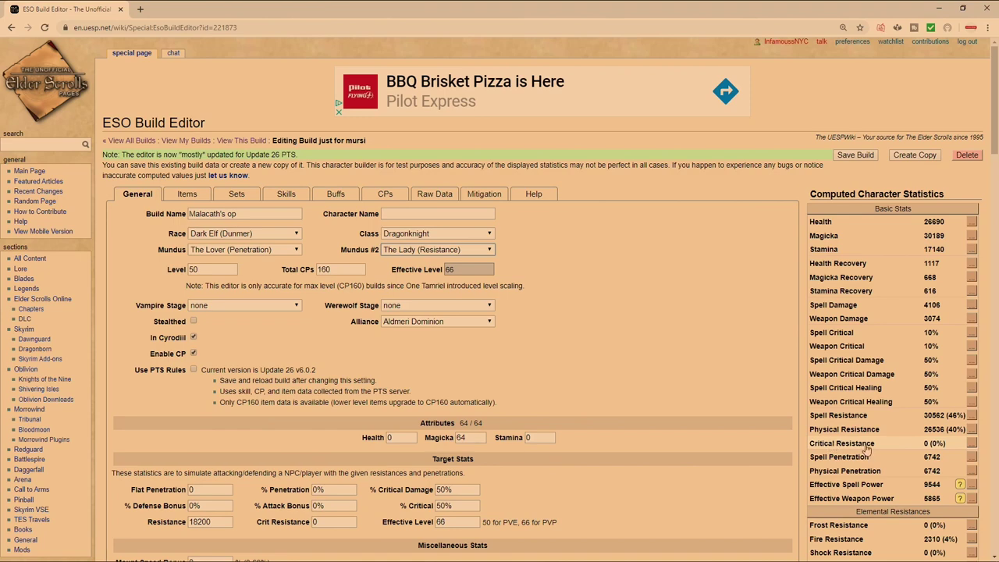
Try allocating 57 champion points to Resistant under The Steed, and clear that allocation.
{"action": "left_click", "coordinate": [385, 194]}
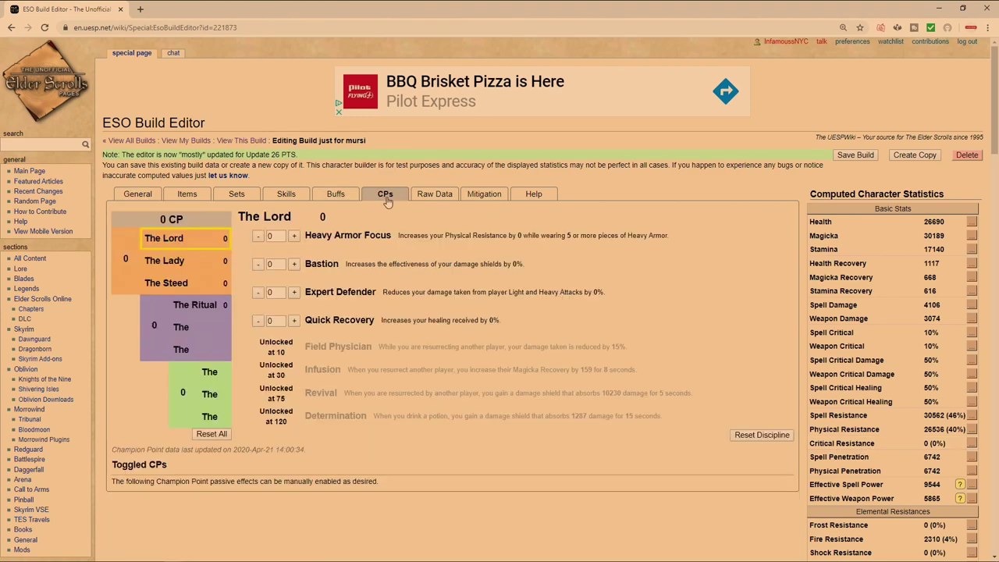
{"action": "left_click", "coordinate": [194, 286]}
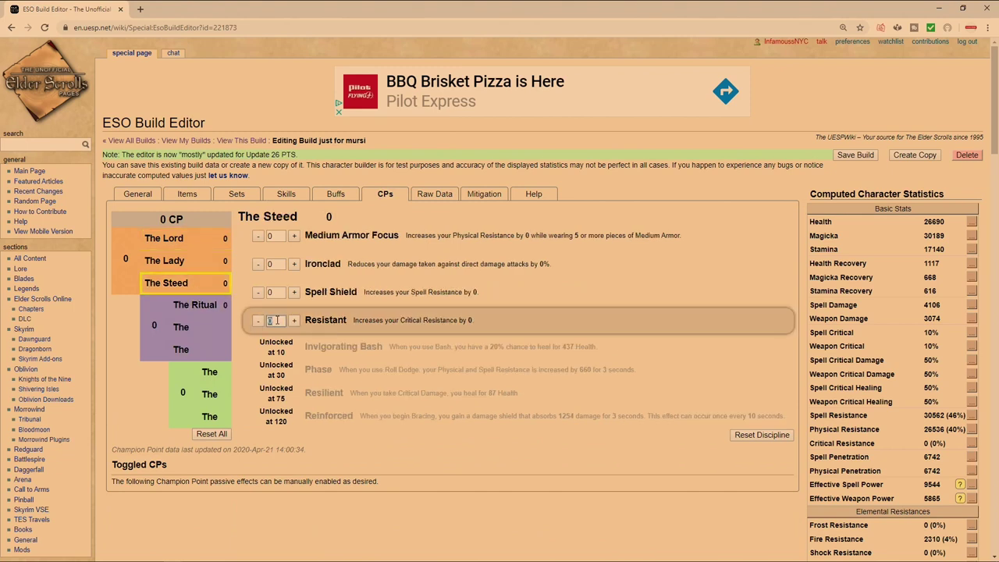
{"action": "type", "text": "50"}
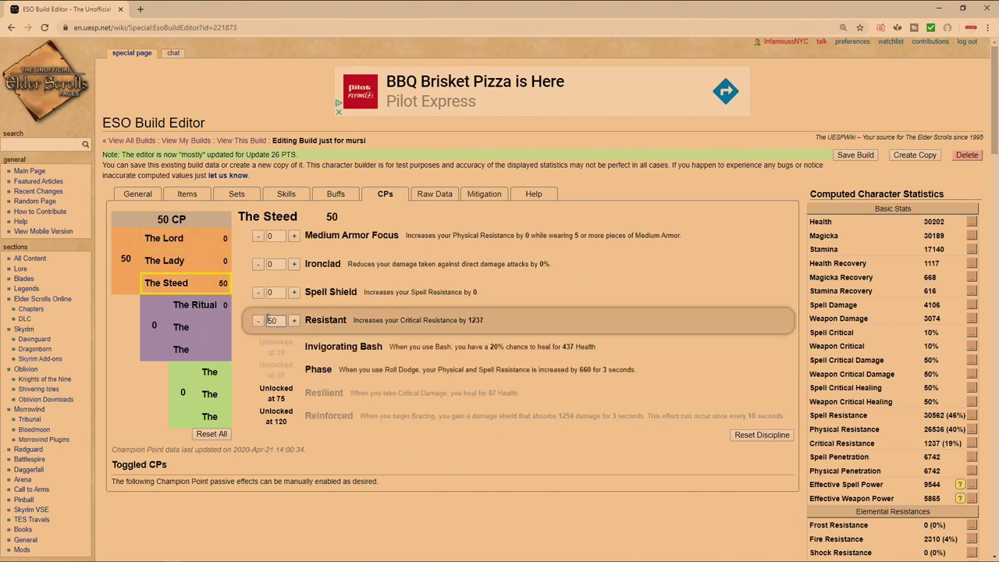
{"action": "left_click", "coordinate": [295, 321]}
{"action": "left_click", "coordinate": [294, 321]}
{"action": "left_click", "coordinate": [295, 321]}
{"action": "left_click", "coordinate": [295, 321]}
{"action": "left_click", "coordinate": [295, 321]}
{"action": "left_click", "coordinate": [295, 321]}
{"action": "left_click", "coordinate": [295, 321]}
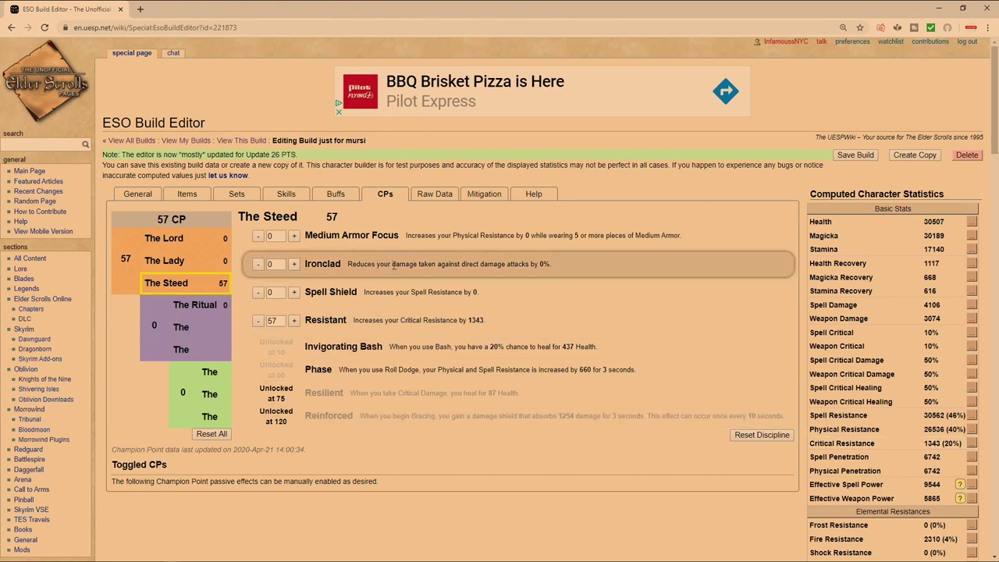
{"action": "double_click", "coordinate": [283, 321]}
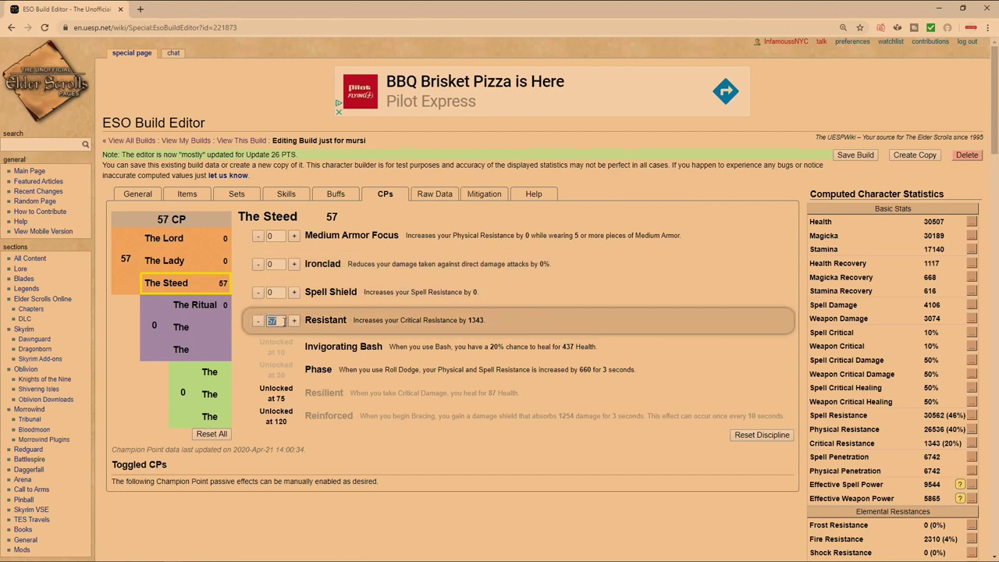
{"action": "key", "text": "BackSpace"}
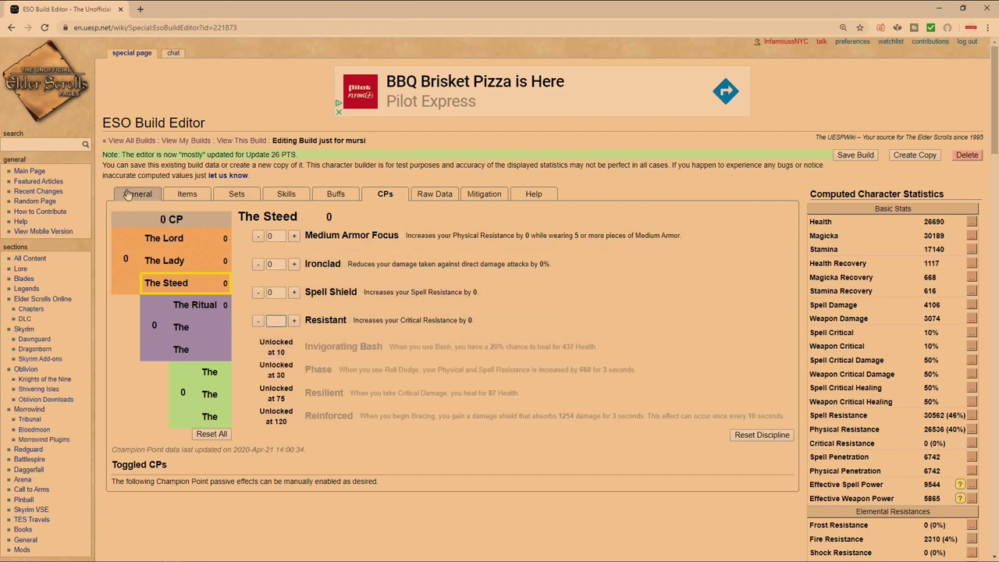
Check the second Mundus options, and examine the tooltips of the equipped armor, the Inferno Staff and the skills on both bars.
{"action": "left_click", "coordinate": [129, 195]}
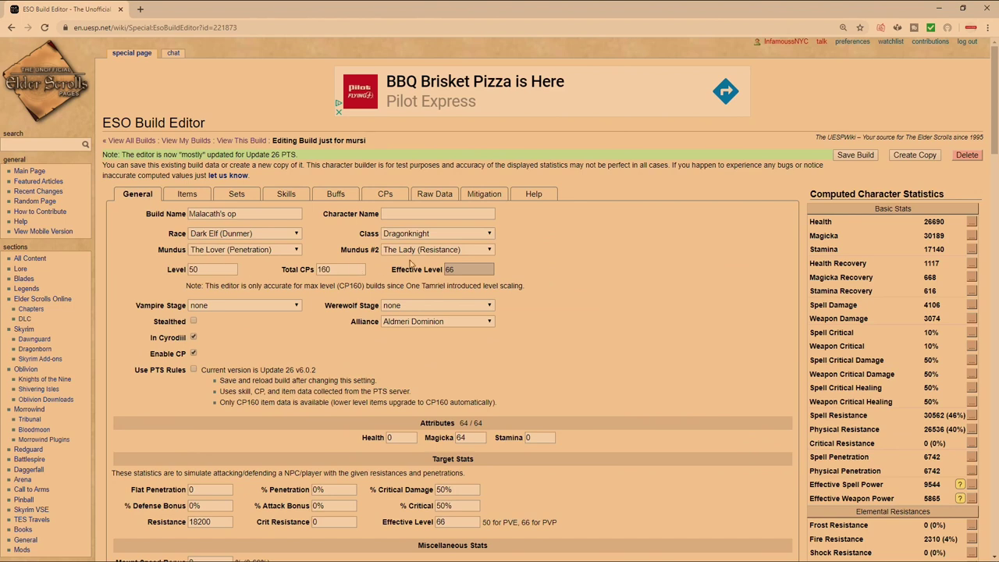
{"action": "left_click", "coordinate": [425, 251]}
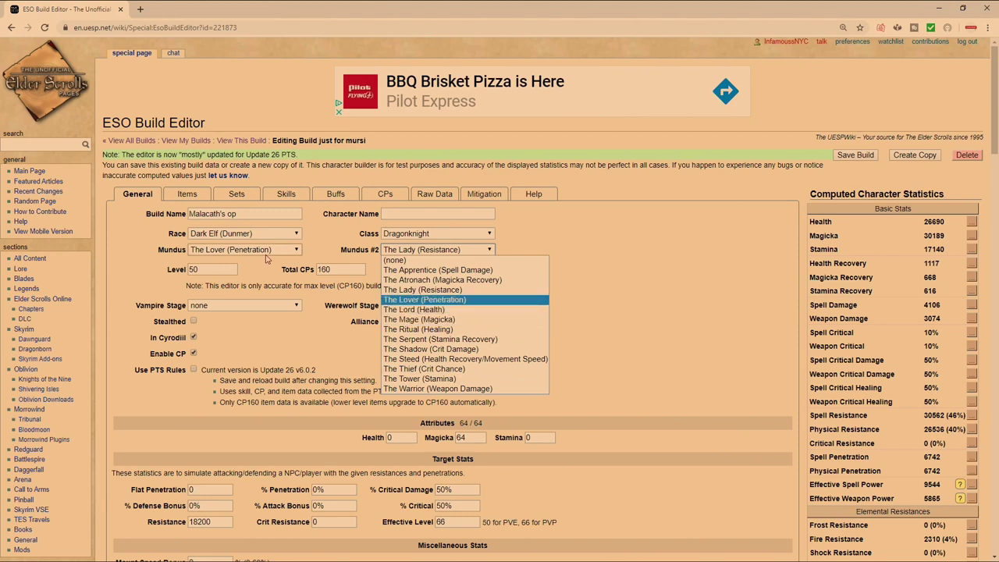
{"action": "left_click", "coordinate": [273, 193]}
{"action": "left_click", "coordinate": [189, 194]}
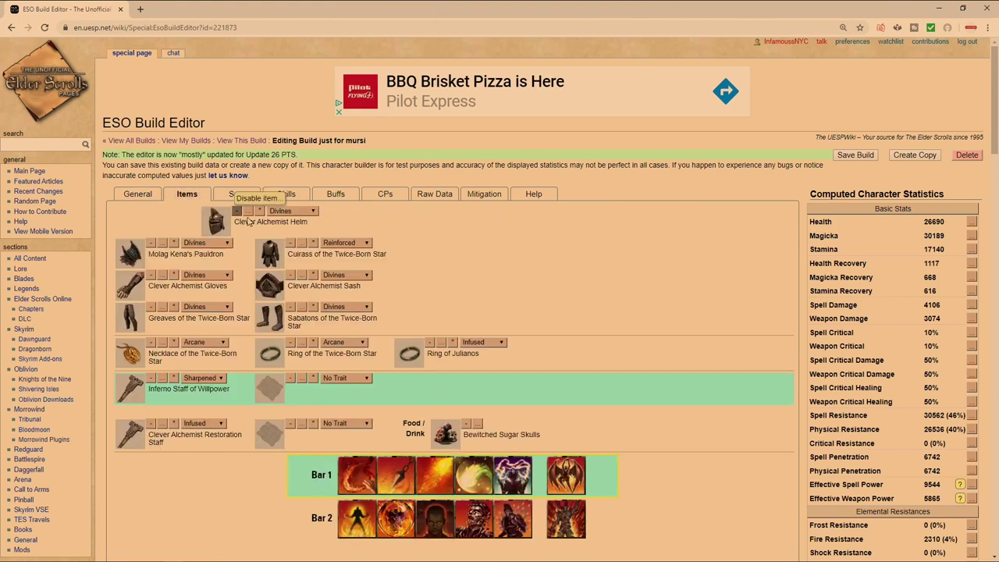
{"action": "mouse_move", "coordinate": [269, 251]}
{"action": "mouse_move", "coordinate": [225, 226]}
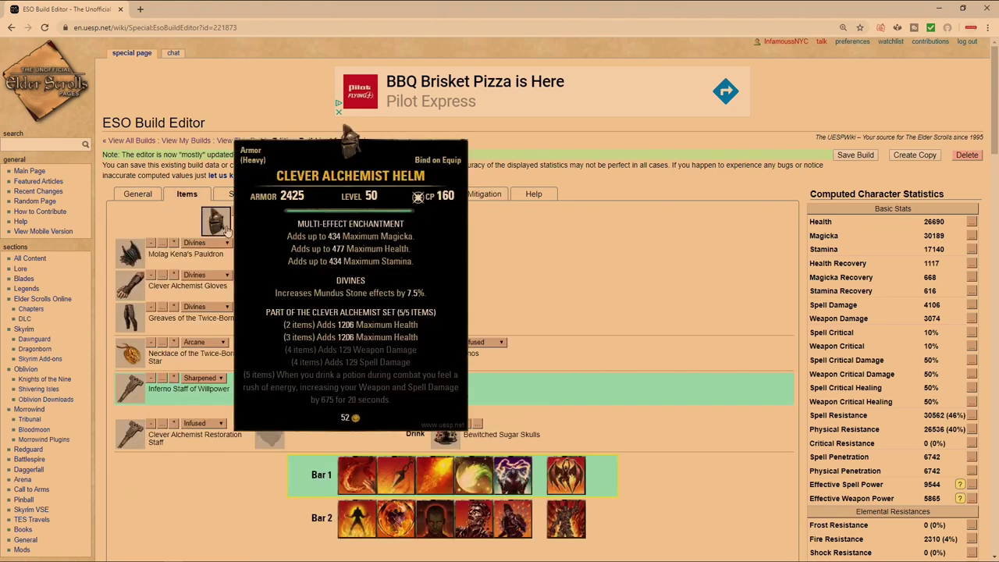
{"action": "mouse_move", "coordinate": [137, 318]}
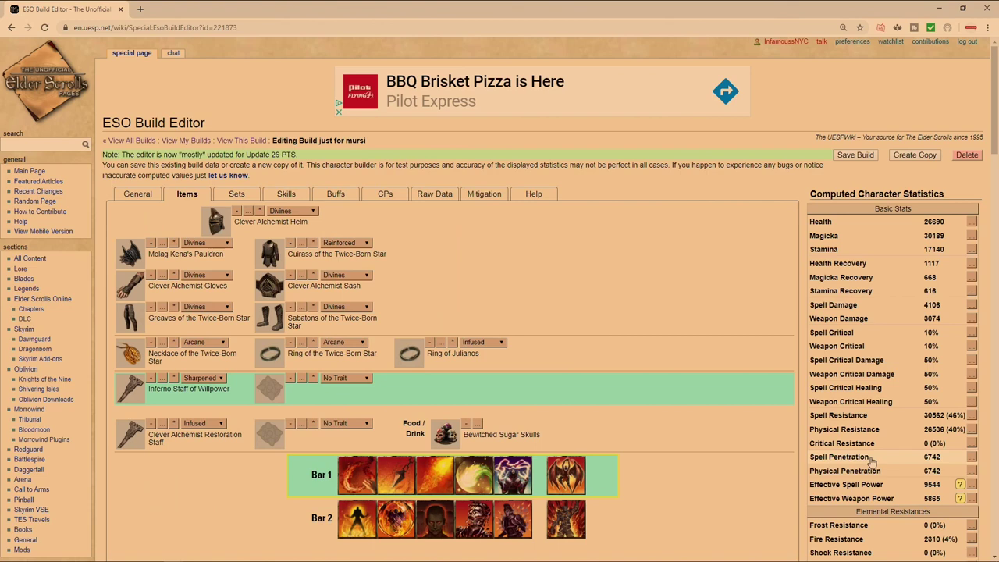
{"action": "mouse_move", "coordinate": [130, 391]}
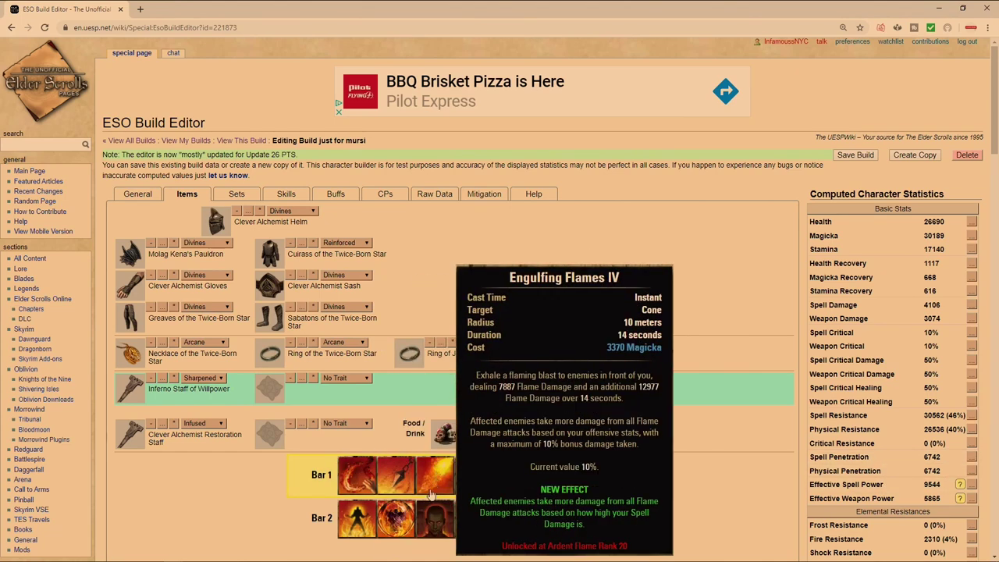
{"action": "mouse_move", "coordinate": [364, 522]}
{"action": "mouse_move", "coordinate": [427, 531]}
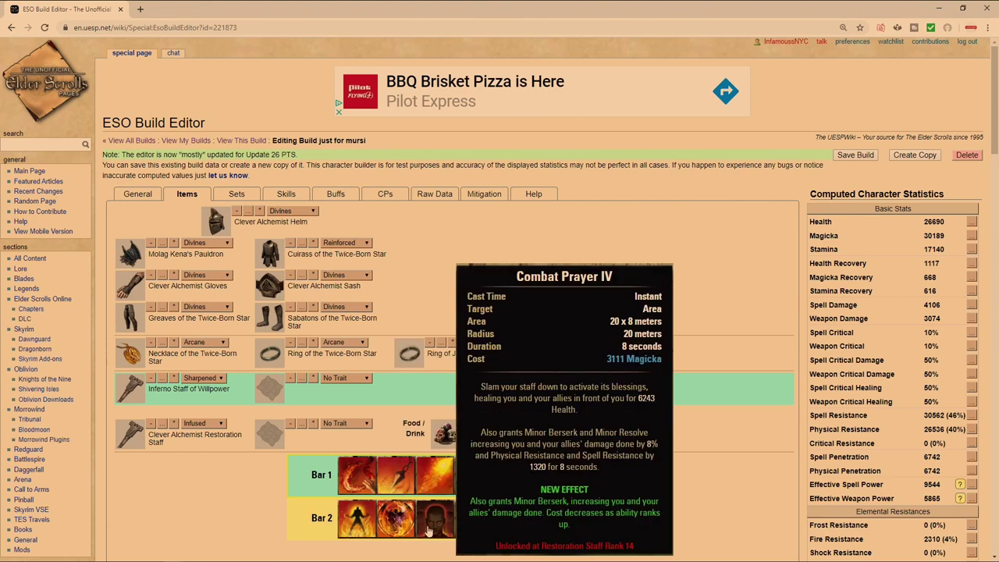
Try The Apprentice (Spell Damage) as the second Mundus stone, and return it to The Lady (Resistance).
{"action": "left_click", "coordinate": [137, 194]}
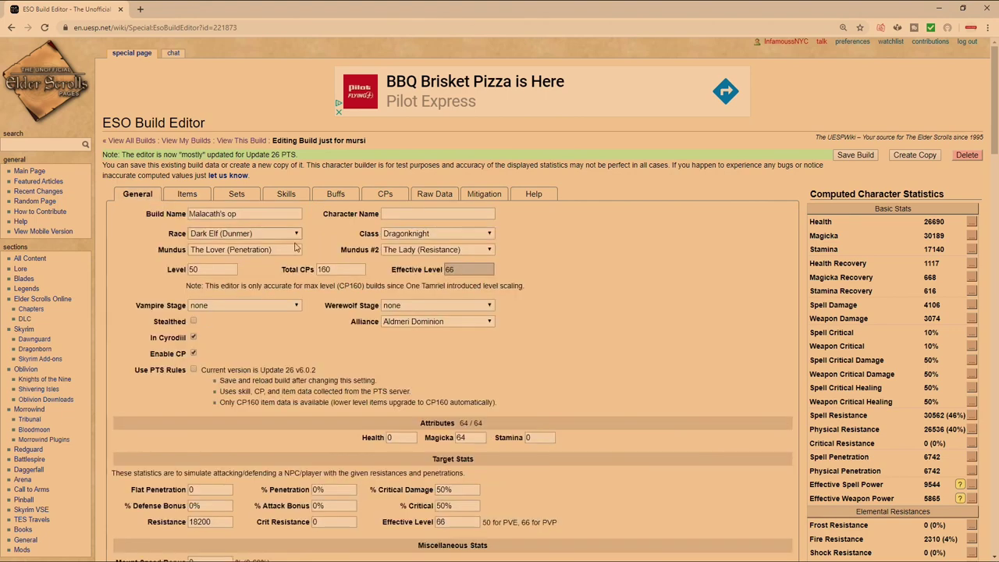
{"action": "left_click", "coordinate": [426, 251]}
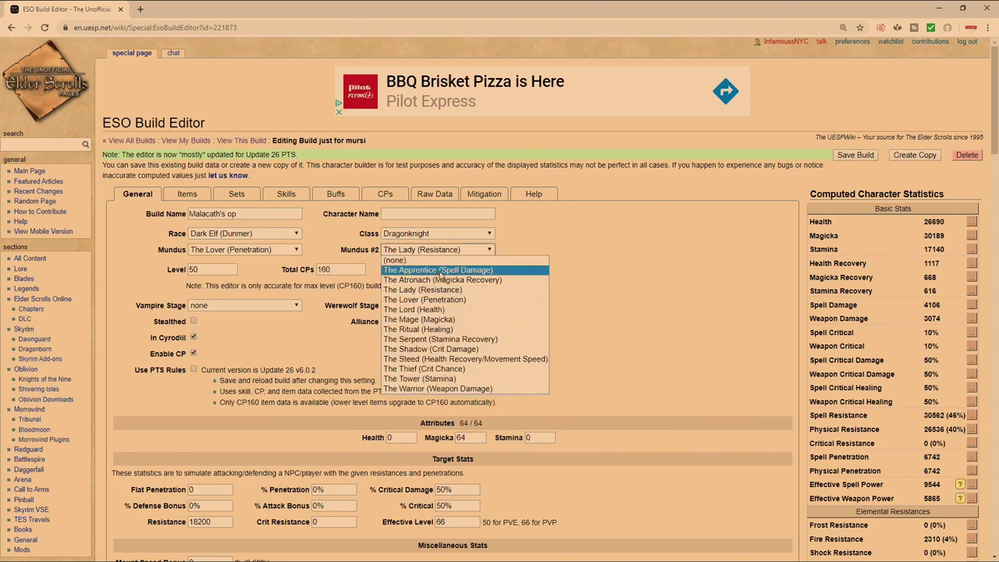
{"action": "left_click", "coordinate": [439, 271]}
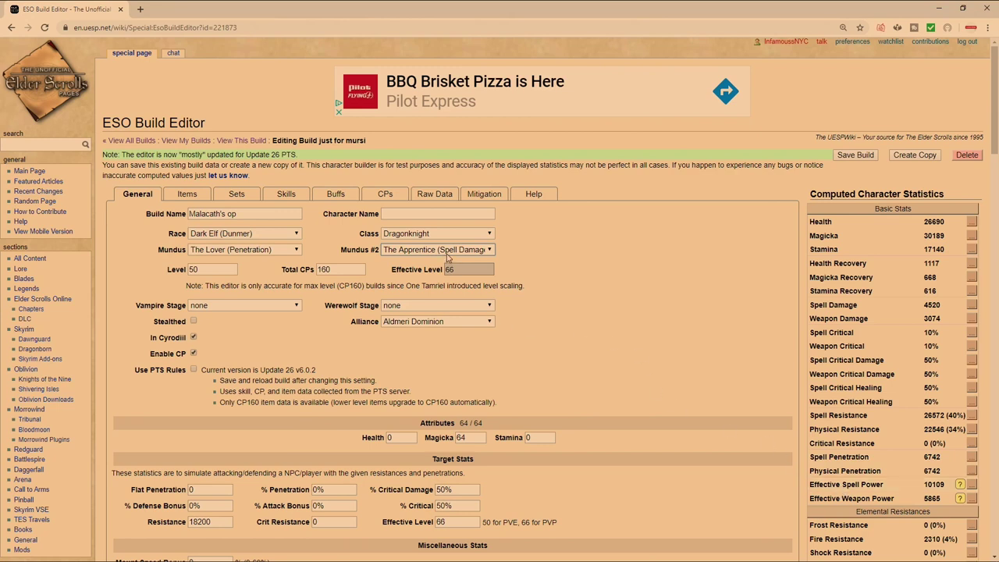
{"action": "left_click", "coordinate": [448, 256]}
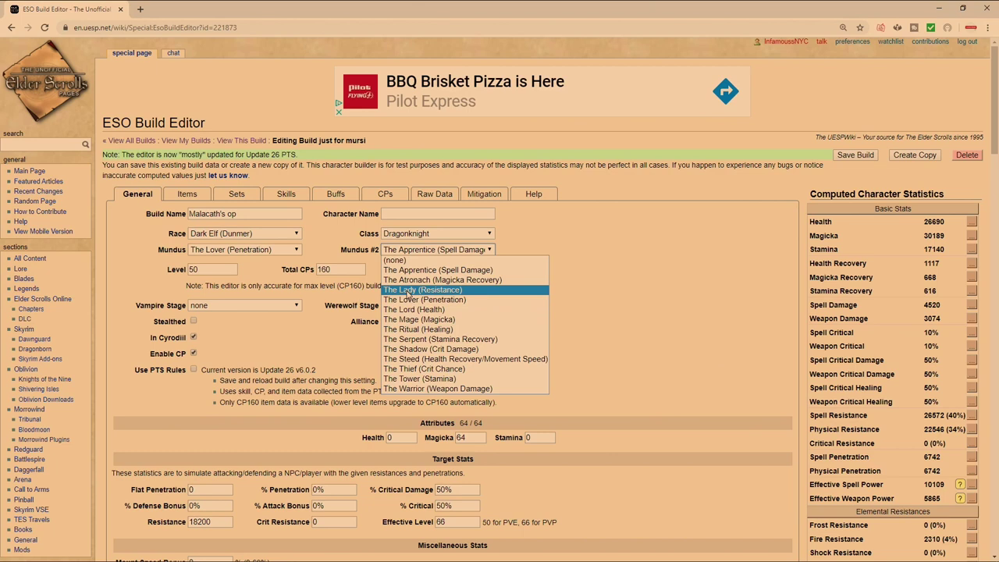
{"action": "left_click", "coordinate": [409, 291]}
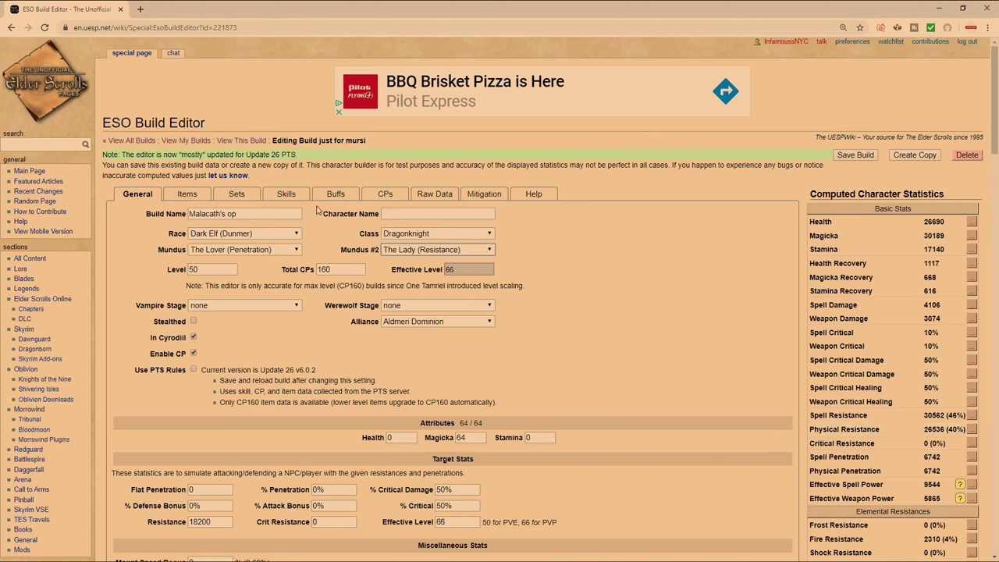
Examine the equipped items' details, including the Clever Alchemist Helm, Molag Kena's Pauldron and the Clever Alchemist Restoration Staff.
{"action": "left_click", "coordinate": [414, 253]}
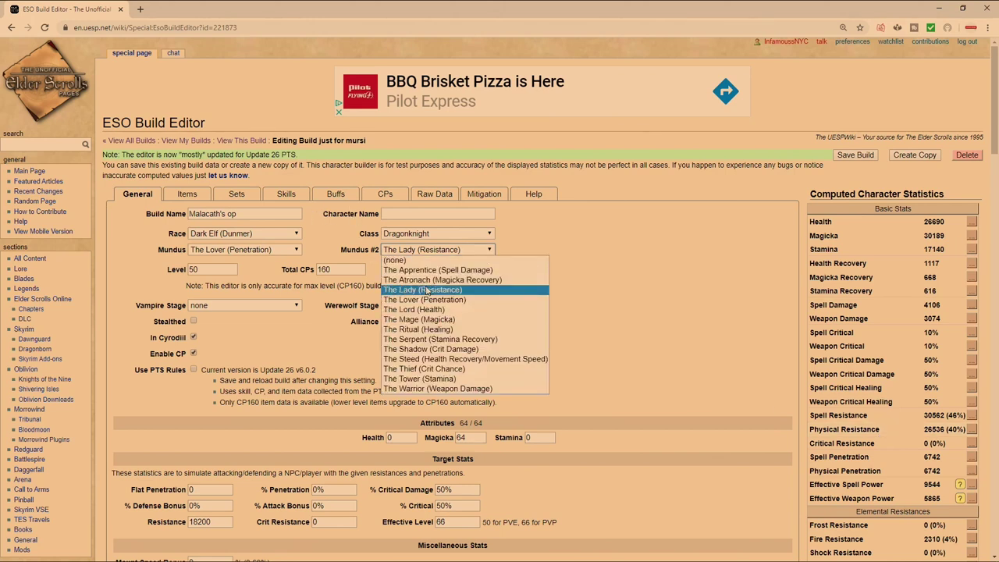
{"action": "left_click", "coordinate": [195, 195]}
{"action": "left_click", "coordinate": [188, 195]}
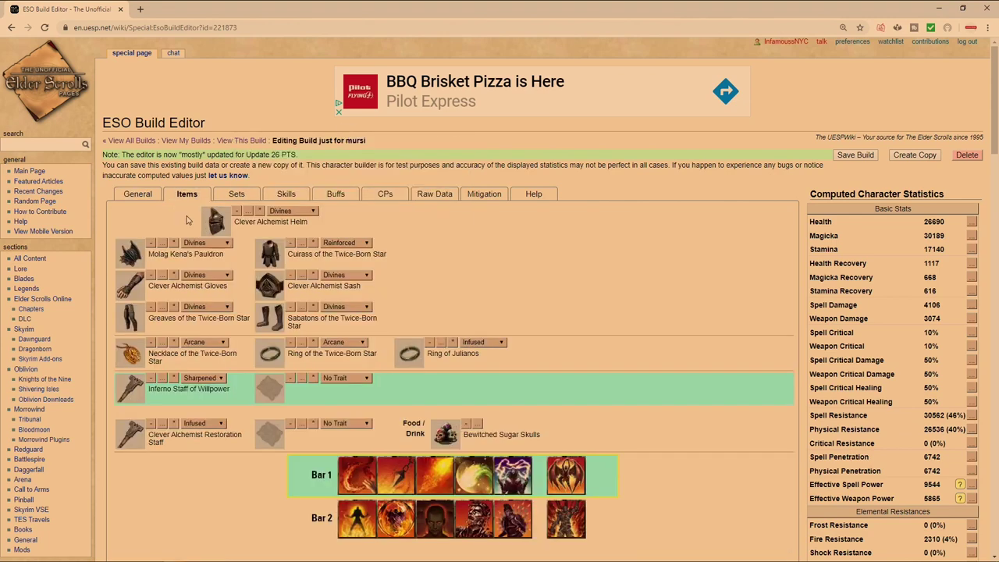
{"action": "mouse_move", "coordinate": [215, 222]}
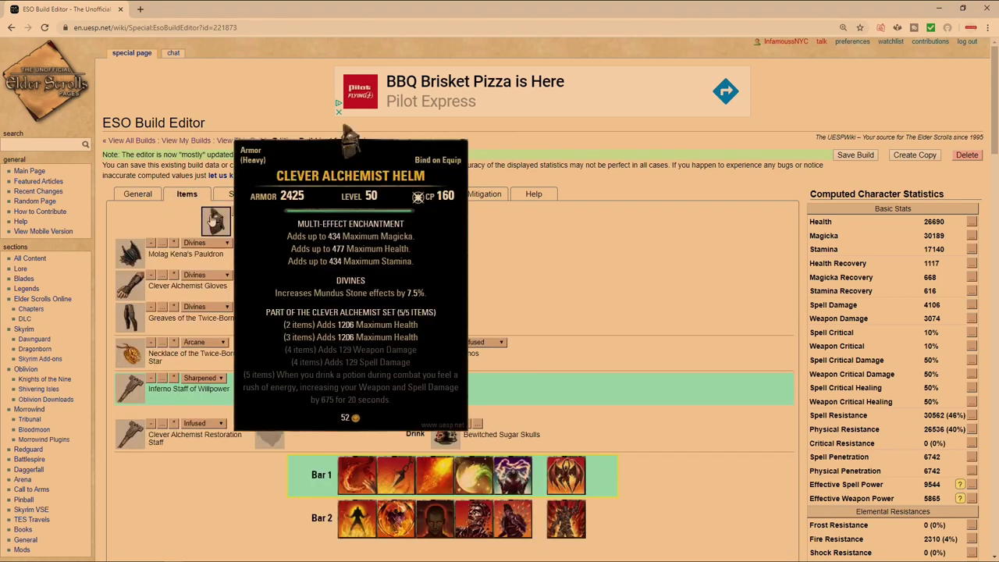
{"action": "mouse_move", "coordinate": [125, 258]}
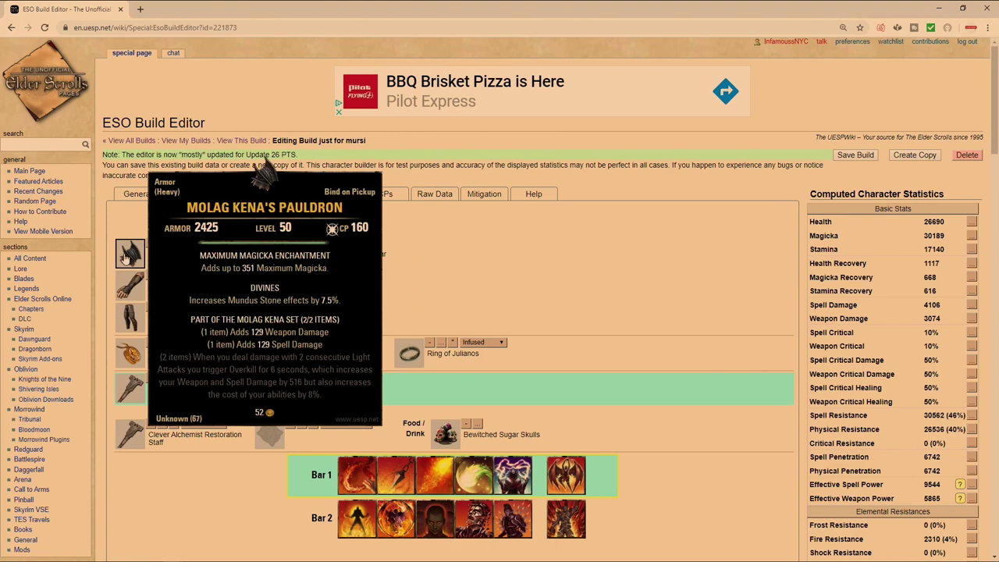
{"action": "mouse_move", "coordinate": [142, 443]}
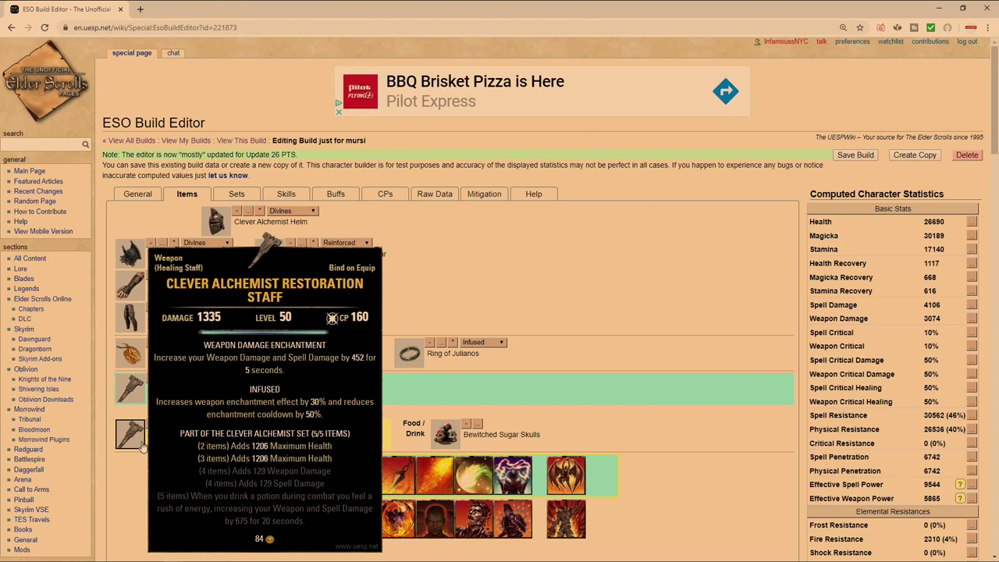
Examine the Heavy Armor skill line and the Restoration Staff passives, including Absorb II and Cycle of Life II.
{"action": "left_click", "coordinate": [295, 196]}
{"action": "left_click", "coordinate": [156, 291]}
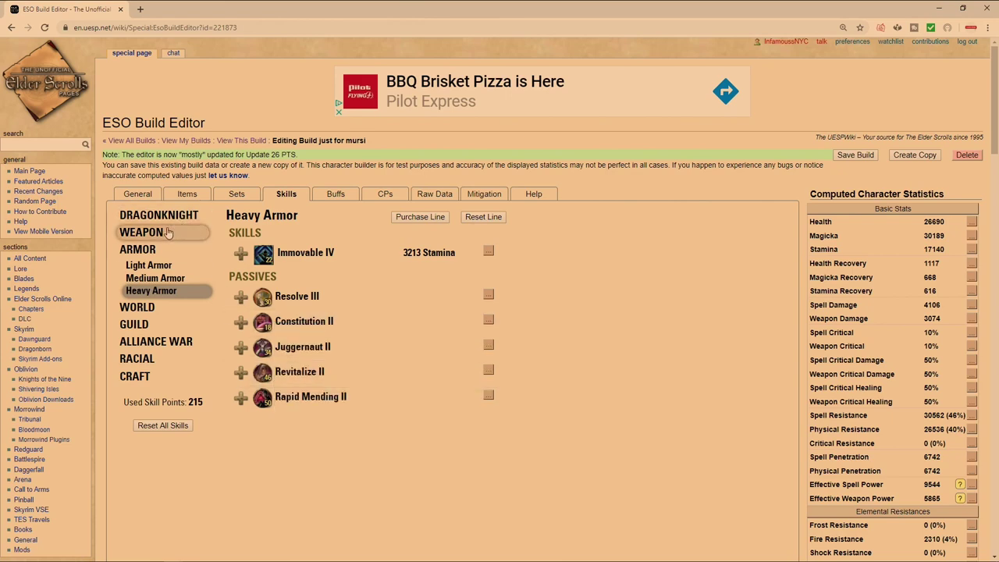
{"action": "left_click", "coordinate": [141, 232]}
{"action": "left_click", "coordinate": [159, 312]}
{"action": "scroll", "coordinate": [180, 328], "scroll_direction": "down", "scroll_amount": 2}
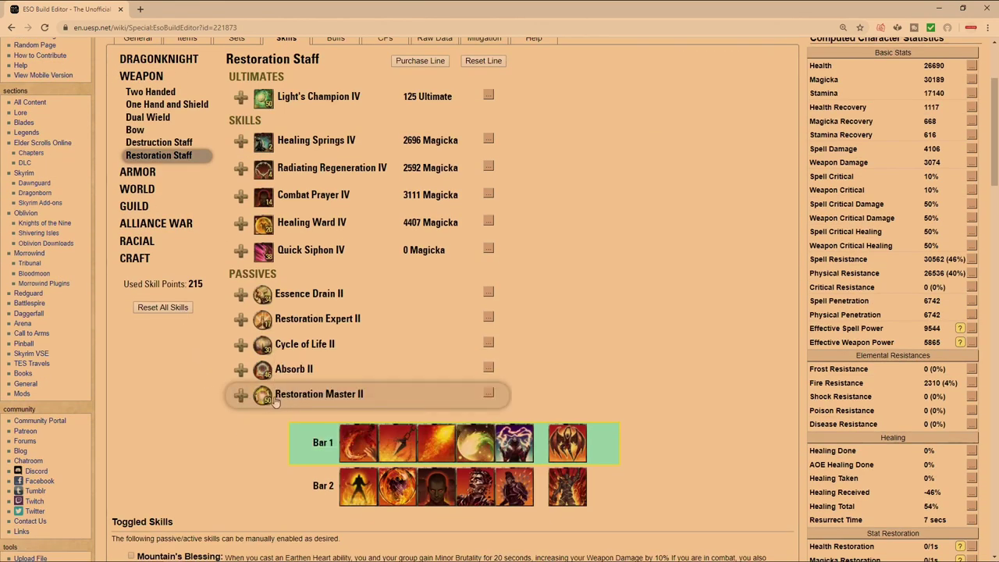
{"action": "mouse_move", "coordinate": [263, 370]}
{"action": "mouse_move", "coordinate": [267, 348]}
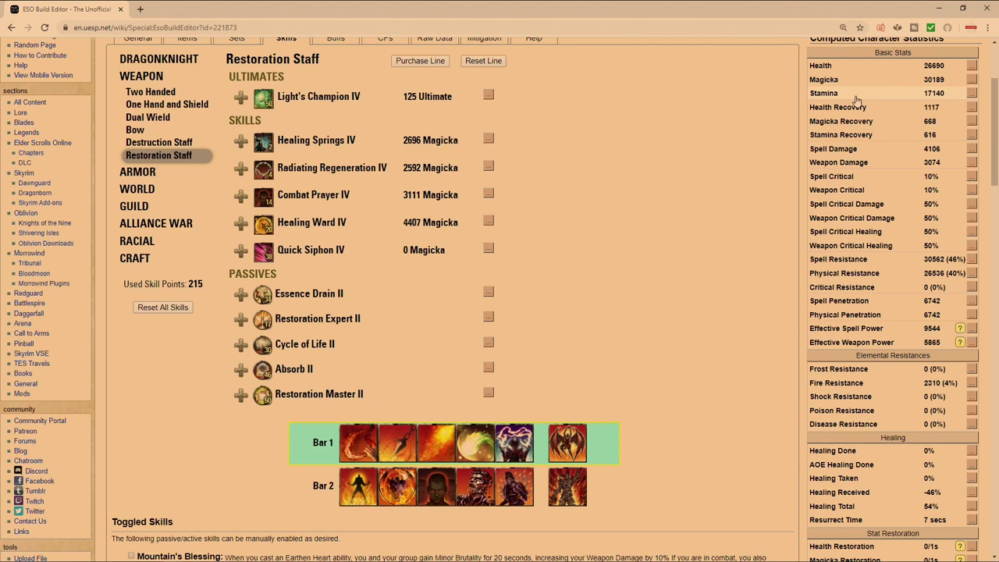
{"action": "scroll", "coordinate": [698, 138], "scroll_direction": "up", "scroll_amount": 2}
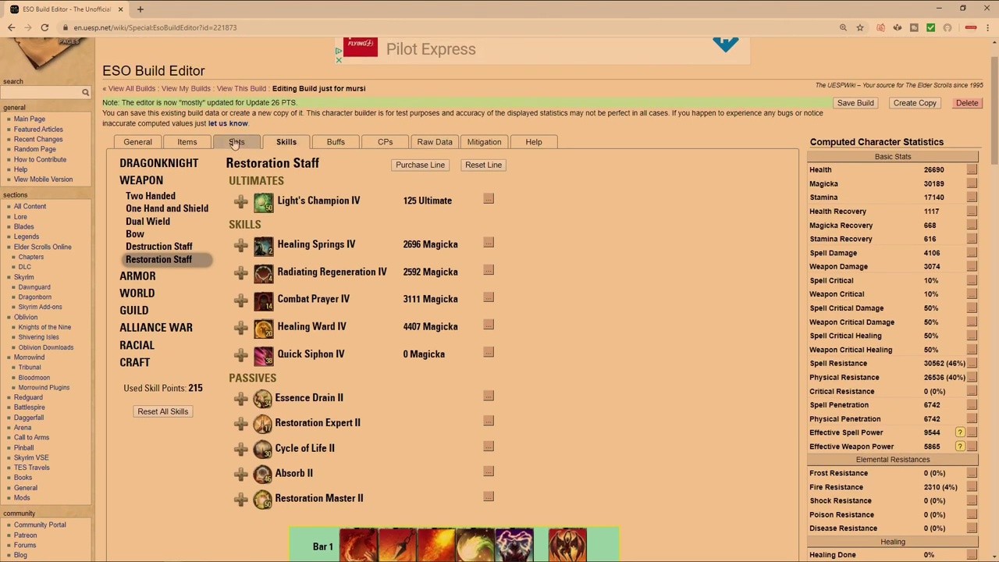
Examine the Ring of Julianos among the equipped items and the Constitution II passive in the Heavy Armor skill line.
{"action": "left_click", "coordinate": [186, 141]}
{"action": "mouse_move", "coordinate": [412, 302]}
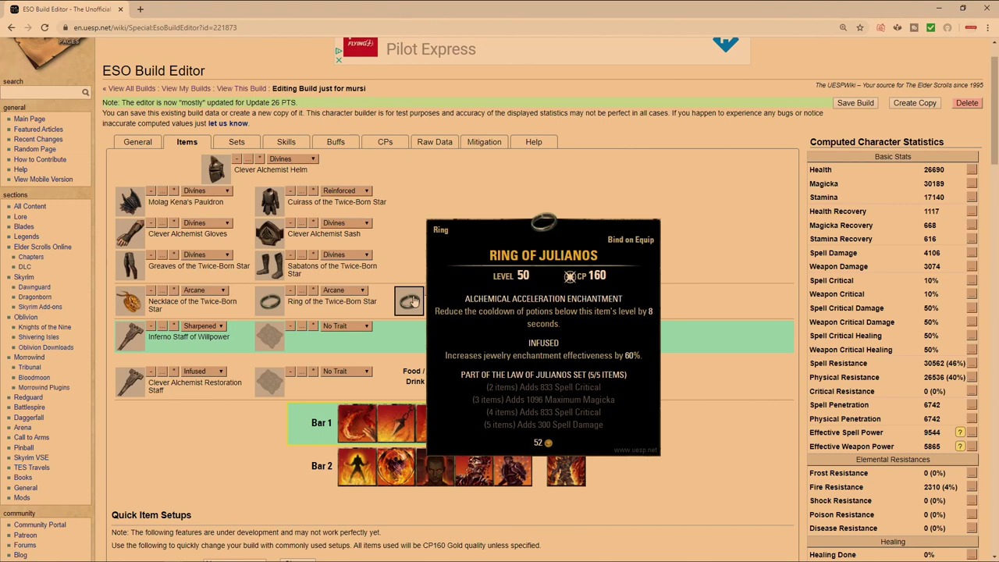
{"action": "left_click", "coordinate": [286, 142]}
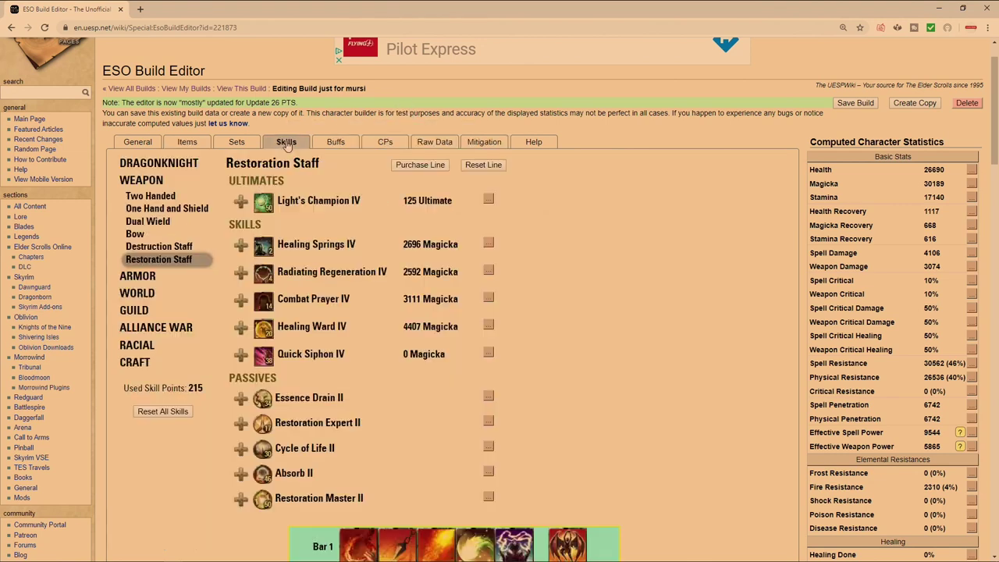
{"action": "left_click", "coordinate": [153, 279]}
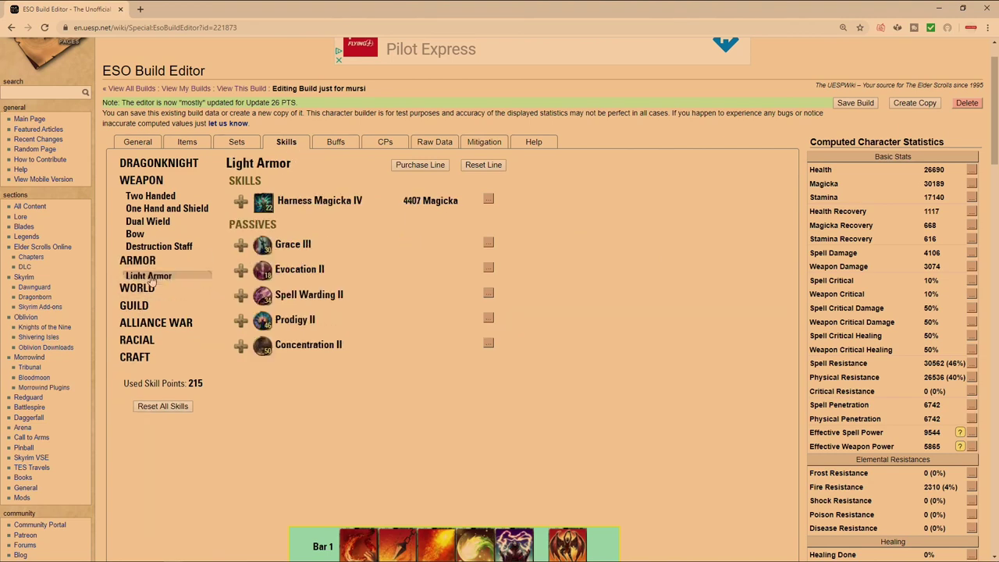
{"action": "left_click", "coordinate": [168, 239]}
{"action": "mouse_move", "coordinate": [268, 273]}
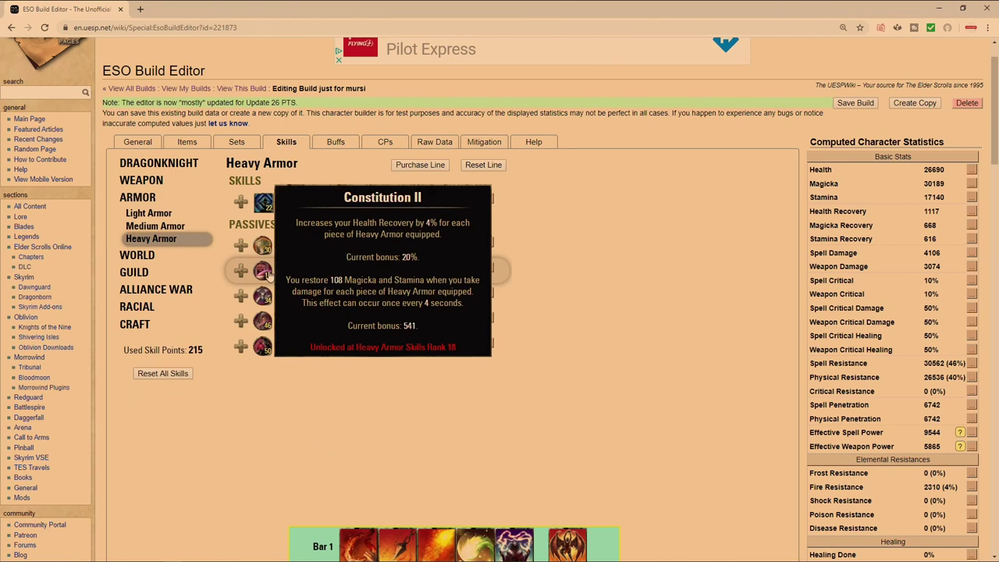
Examine the Dragonknight's Earthen Heart passives, including Helping Hands II, and the Dragon Fire Scale IV tooltip on Bar 2.
{"action": "scroll", "coordinate": [612, 307], "scroll_direction": "down", "scroll_amount": 1}
{"action": "left_click", "coordinate": [159, 59]}
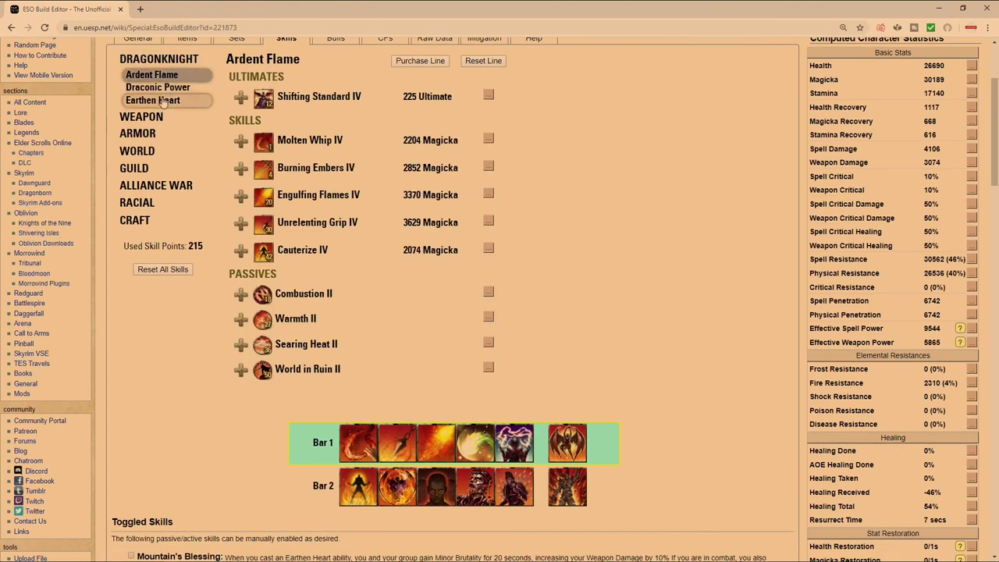
{"action": "left_click", "coordinate": [160, 102]}
{"action": "mouse_move", "coordinate": [263, 223]}
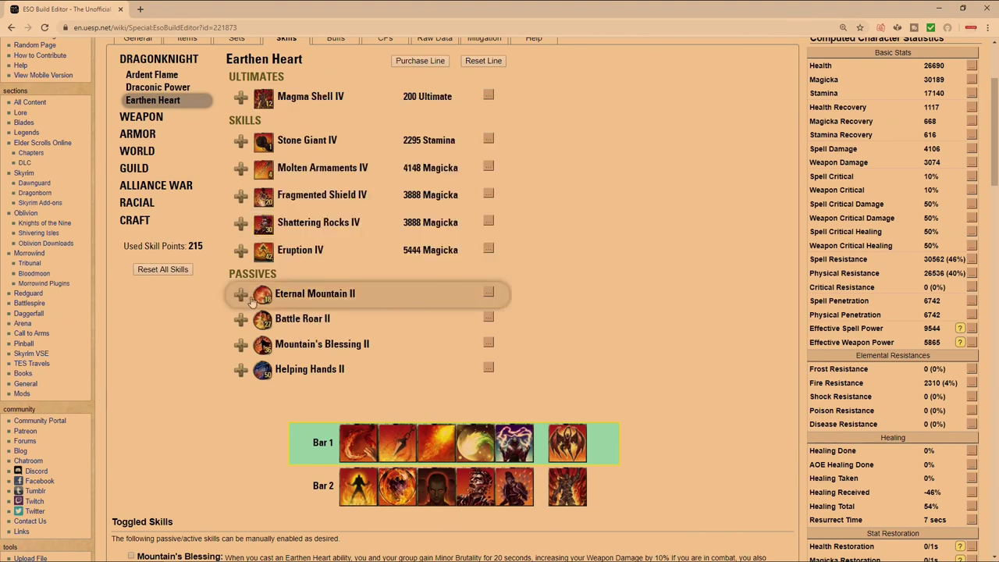
{"action": "mouse_move", "coordinate": [264, 320]}
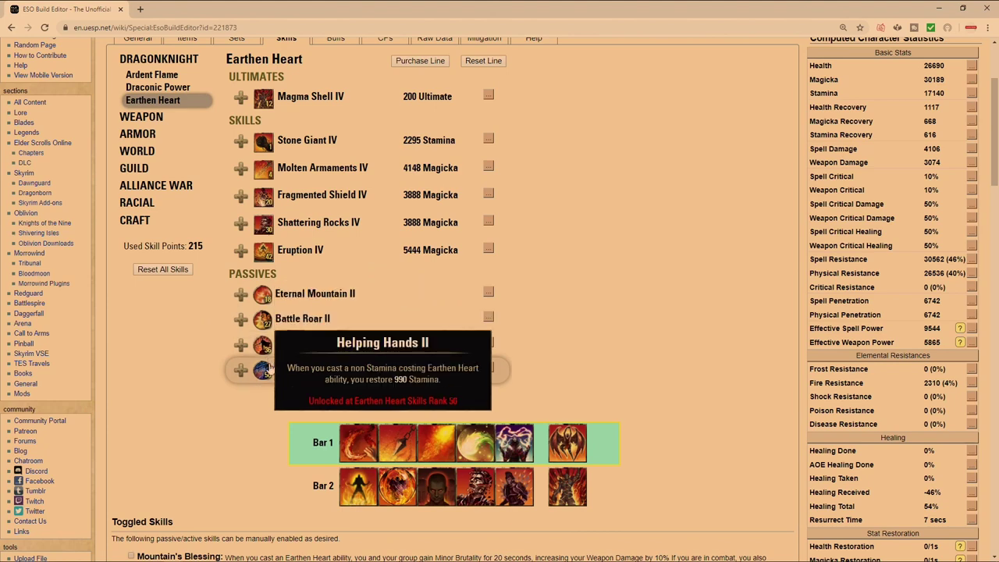
{"action": "mouse_move", "coordinate": [476, 501]}
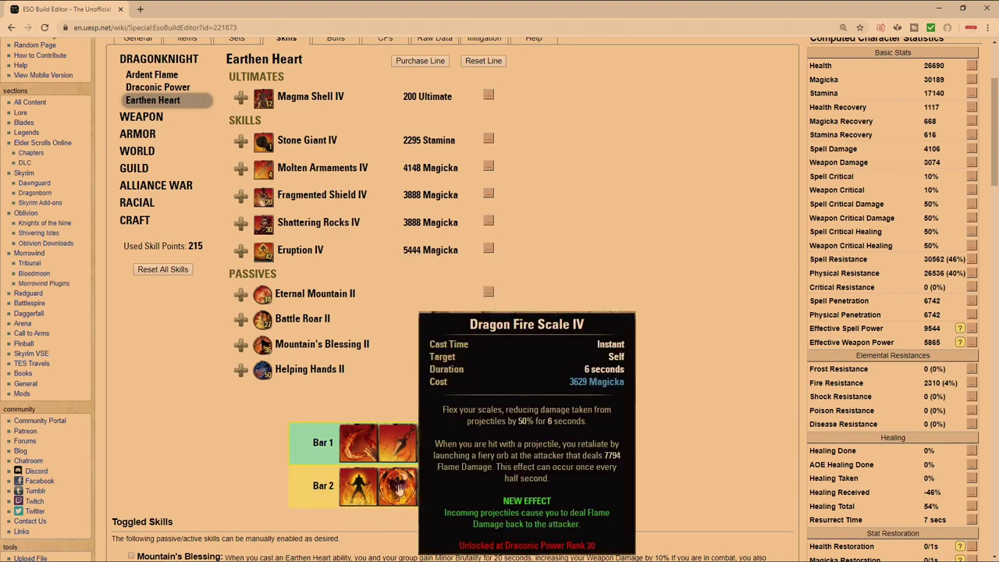
Set the second Mundus stone to The Apprentice (Spell Damage).
{"action": "scroll", "coordinate": [399, 488], "scroll_direction": "up", "scroll_amount": 3}
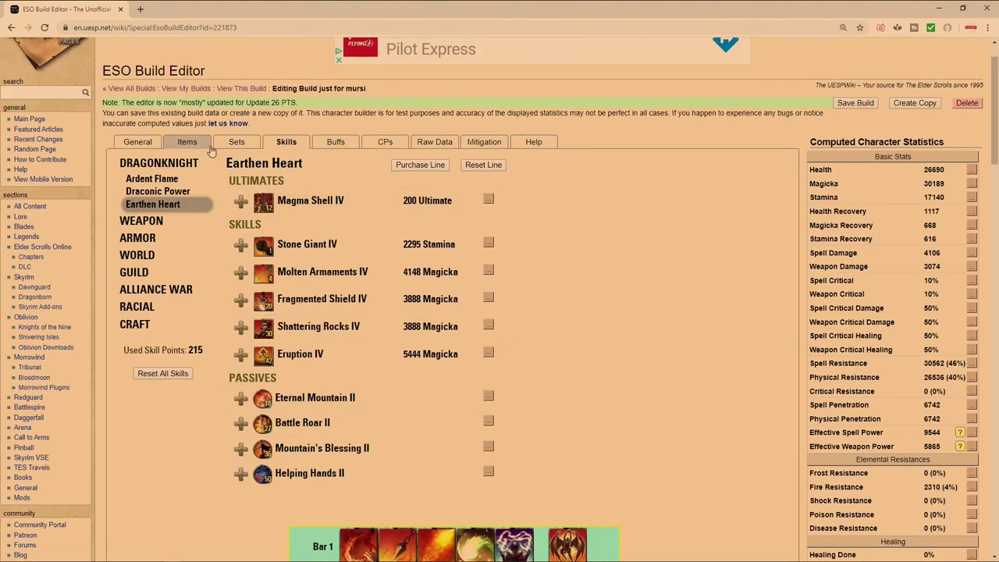
{"action": "scroll", "coordinate": [630, 373], "scroll_direction": "down", "scroll_amount": 1}
{"action": "scroll", "coordinate": [631, 373], "scroll_direction": "down", "scroll_amount": 1}
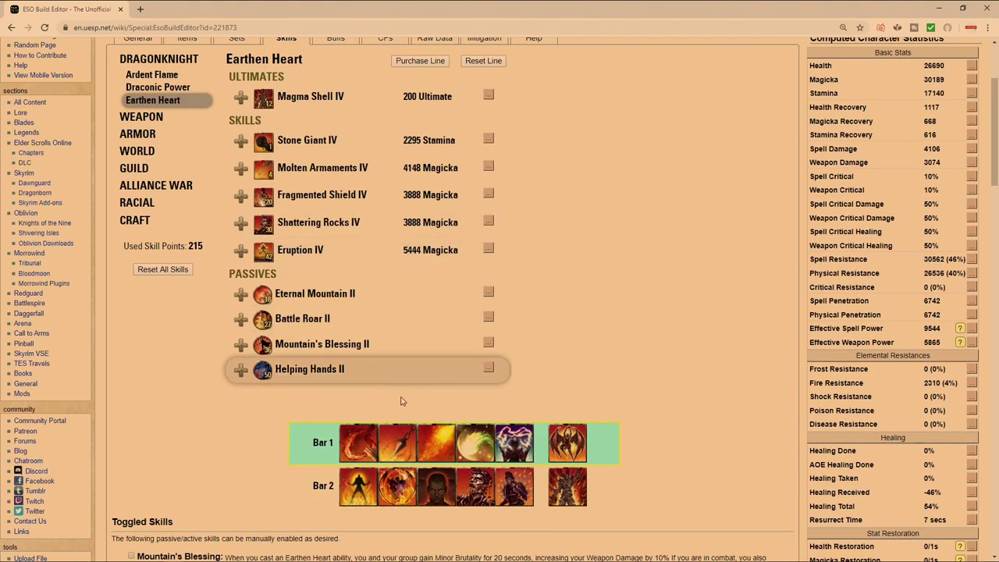
{"action": "scroll", "coordinate": [301, 396], "scroll_direction": "up", "scroll_amount": 3}
{"action": "left_click", "coordinate": [186, 193]}
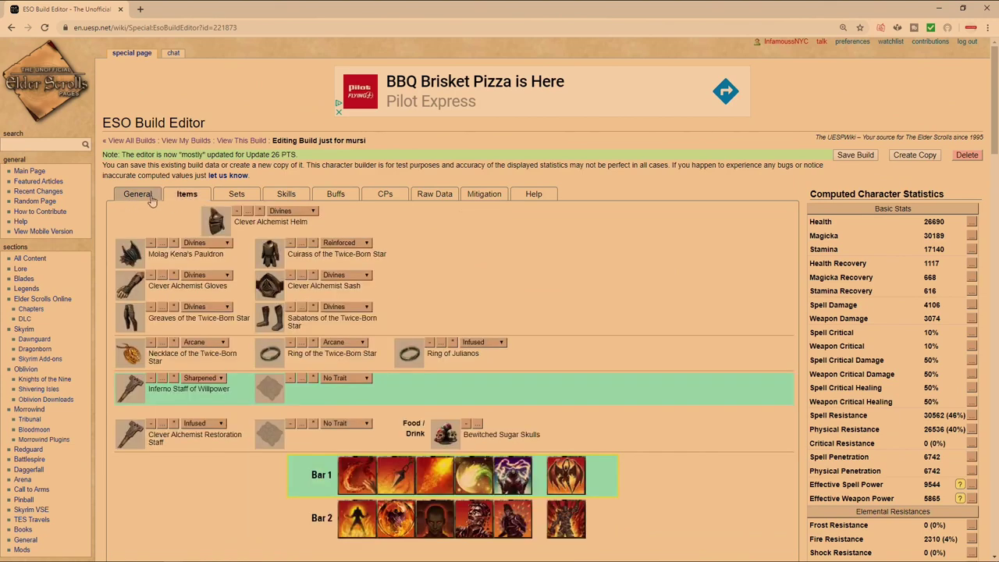
{"action": "left_click", "coordinate": [137, 194]}
{"action": "left_click", "coordinate": [426, 250]}
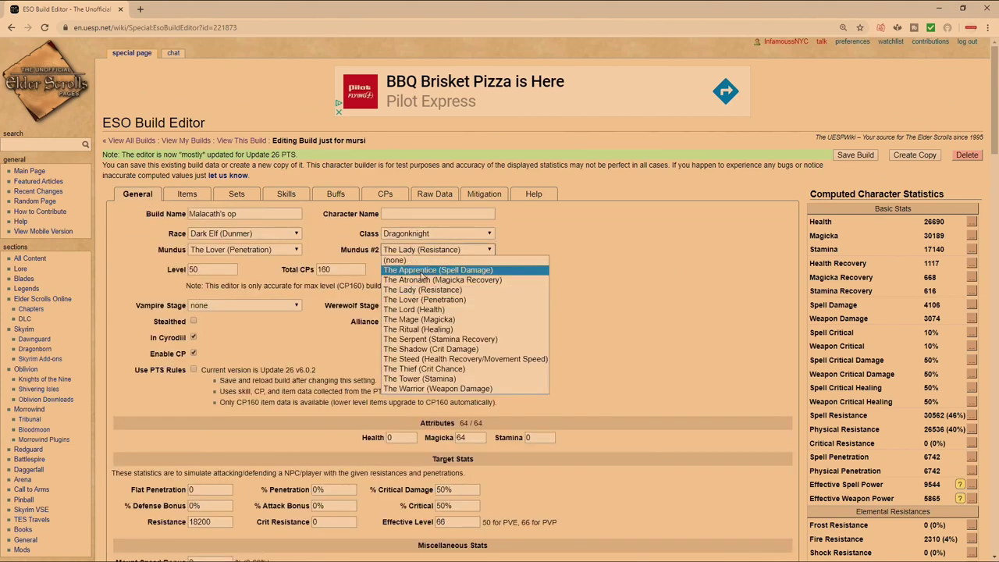
{"action": "left_click", "coordinate": [421, 271]}
Examine the Bar 2 tooltips of Dragon Fire Scale IV, Cauterize IV and Combat Prayer IV with the changed Mundus stone.
{"action": "left_click", "coordinate": [286, 194]}
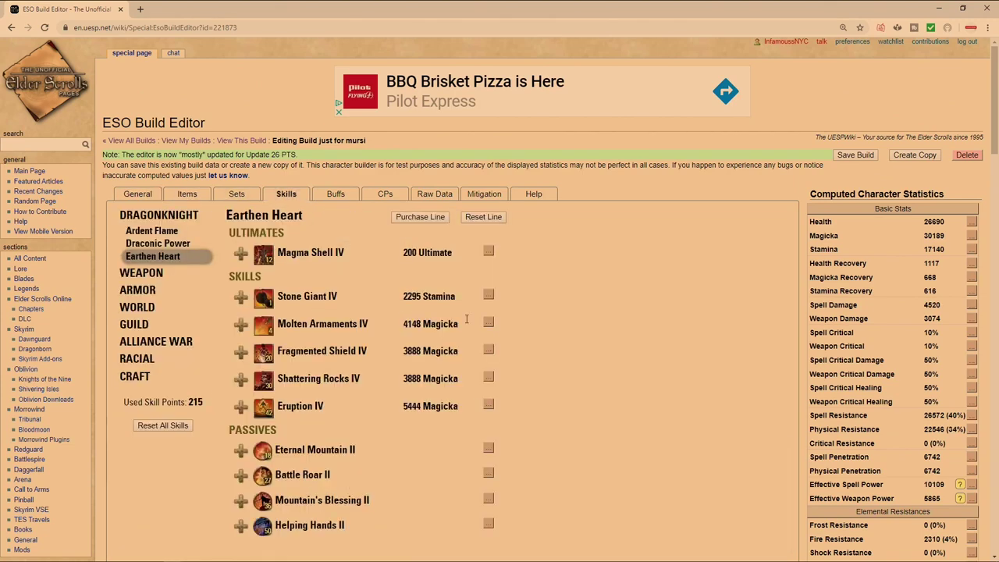
{"action": "scroll", "coordinate": [608, 405], "scroll_direction": "down", "scroll_amount": 2}
{"action": "scroll", "coordinate": [608, 404], "scroll_direction": "down", "scroll_amount": 3}
{"action": "mouse_move", "coordinate": [403, 385]}
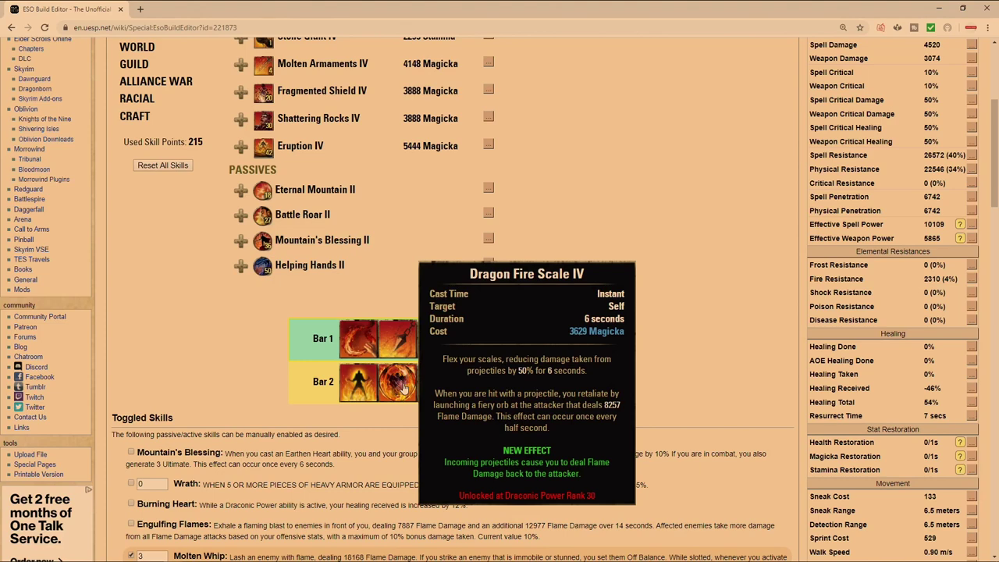
{"action": "mouse_move", "coordinate": [368, 386]}
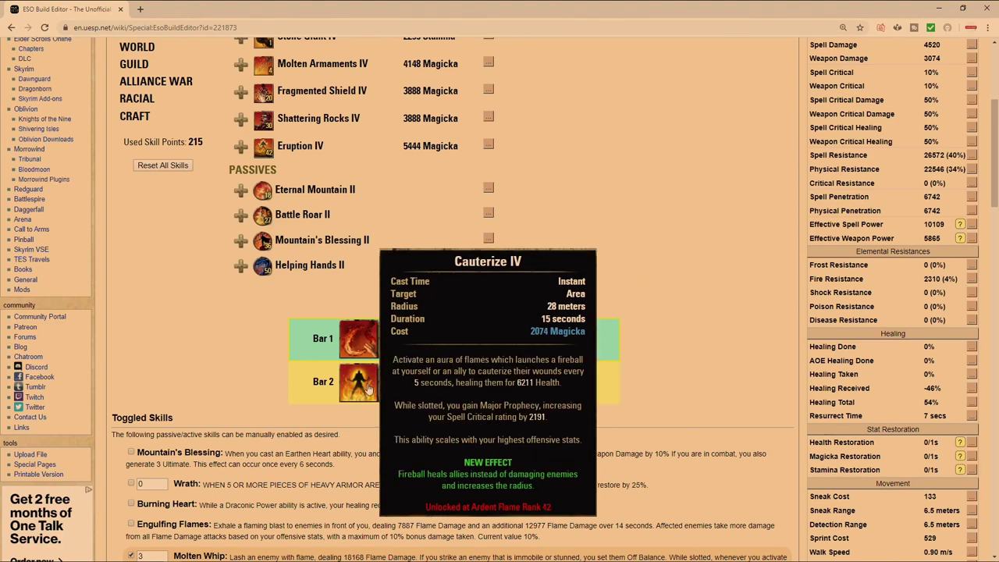
{"action": "mouse_move", "coordinate": [444, 398]}
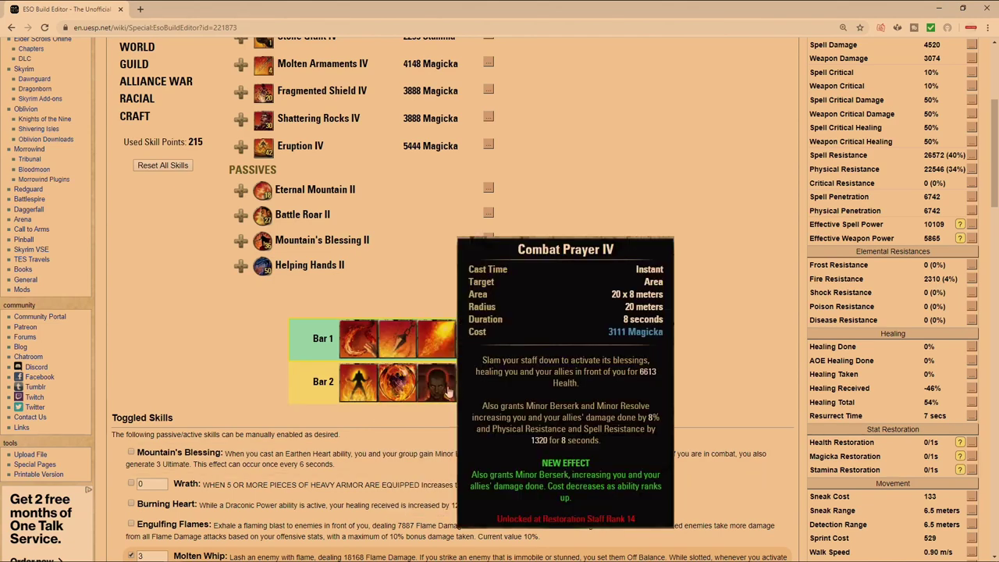
{"action": "scroll", "coordinate": [541, 285], "scroll_direction": "up", "scroll_amount": 3}
{"action": "scroll", "coordinate": [530, 272], "scroll_direction": "up", "scroll_amount": 1}
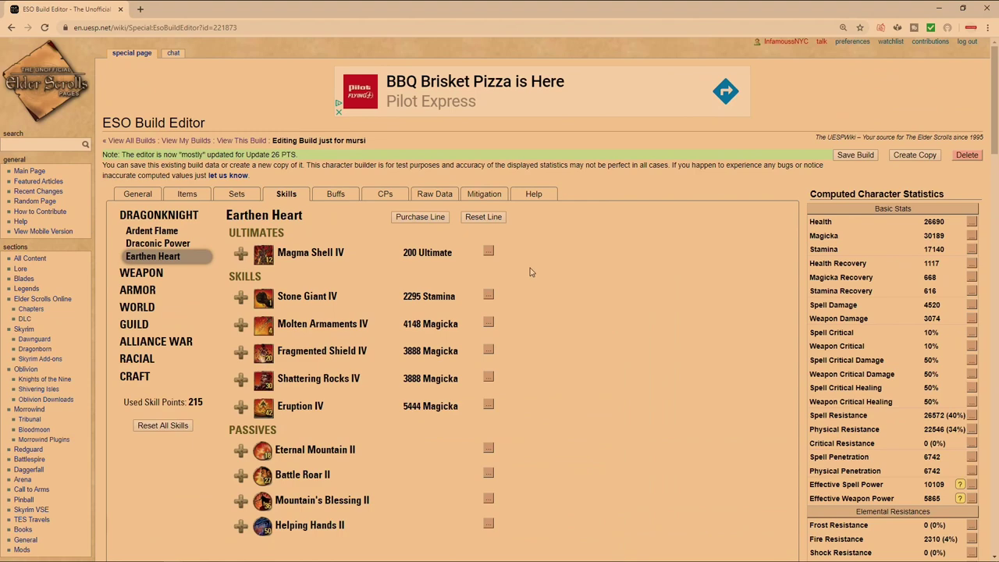
Check the major buffs, and examine the Ardent Flame skill line and the Engulfing Flames IV tooltip on Bar 1.
{"action": "left_click", "coordinate": [332, 192]}
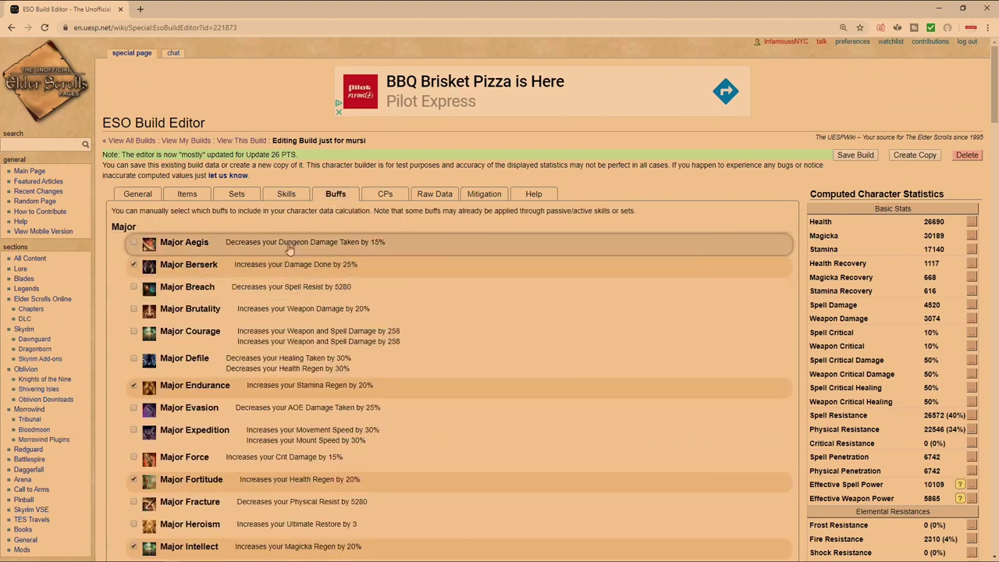
{"action": "left_click", "coordinate": [285, 194]}
{"action": "scroll", "coordinate": [571, 381], "scroll_direction": "down", "scroll_amount": 3}
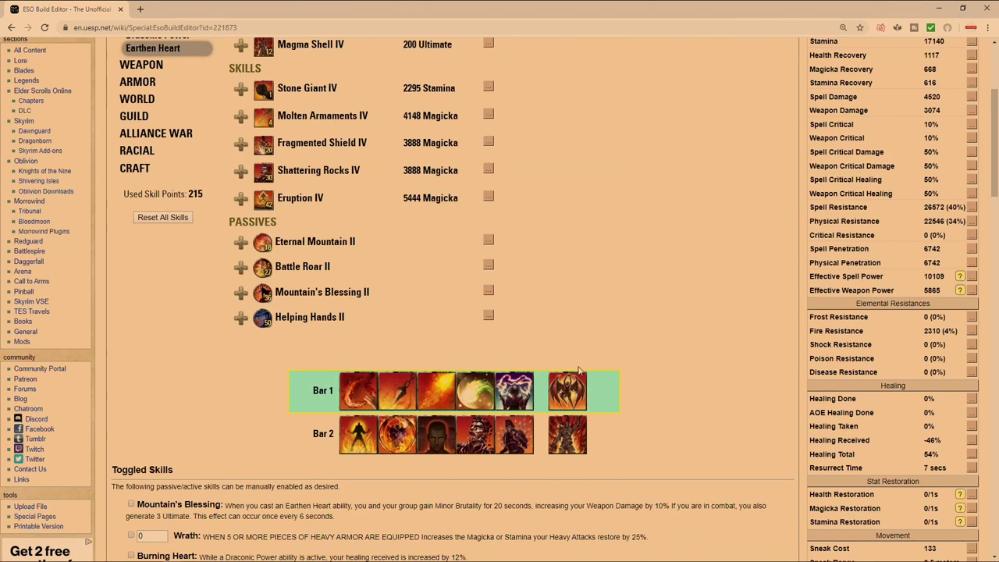
{"action": "mouse_move", "coordinate": [425, 437]}
{"action": "scroll", "coordinate": [329, 340], "scroll_direction": "up", "scroll_amount": 2}
{"action": "left_click", "coordinate": [151, 126]}
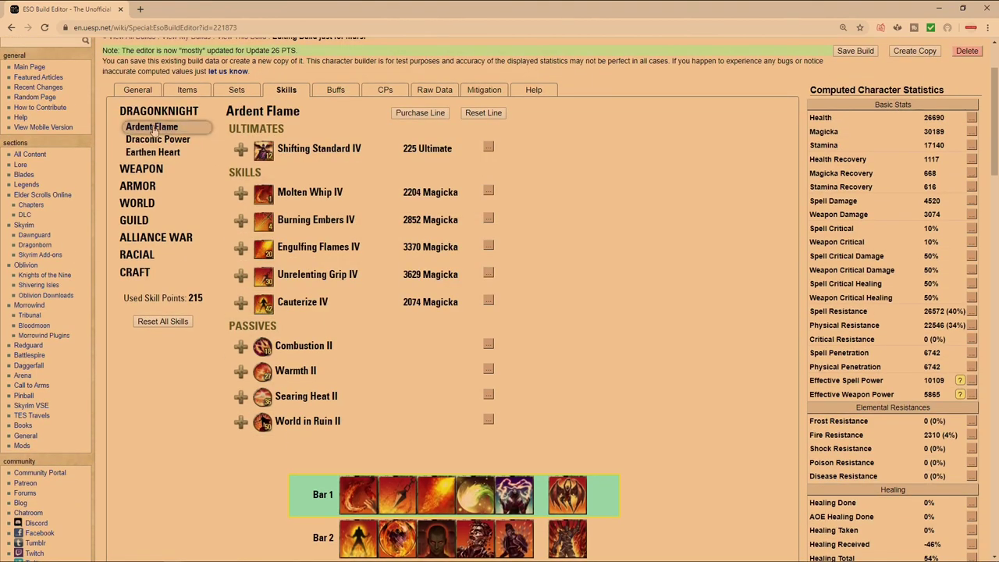
{"action": "scroll", "coordinate": [602, 404], "scroll_direction": "down", "scroll_amount": 1}
{"action": "mouse_move", "coordinate": [348, 452]}
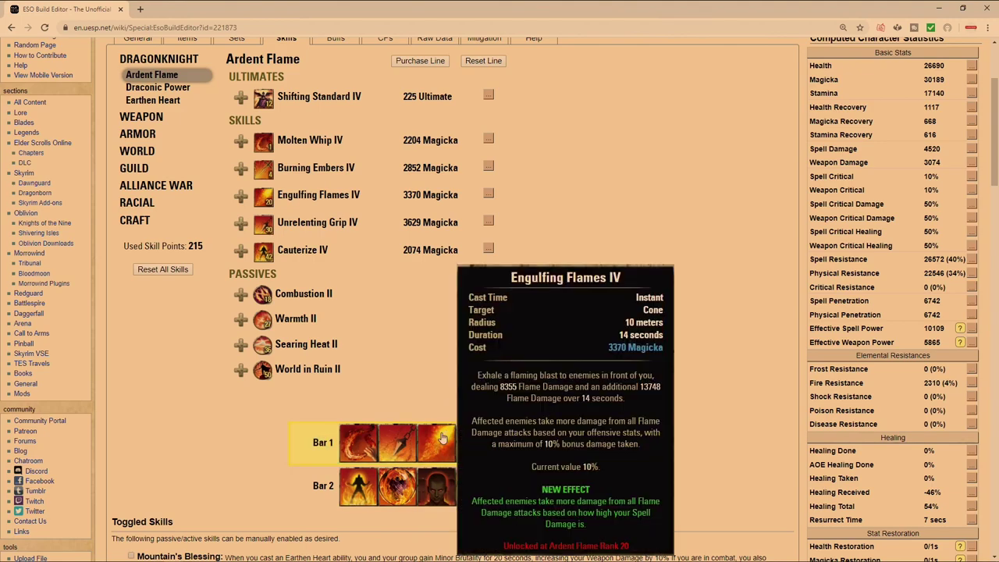
Enable the Engulfing Flames (Target) debuff in the build's buff list.
{"action": "scroll", "coordinate": [468, 250], "scroll_direction": "up", "scroll_amount": 2}
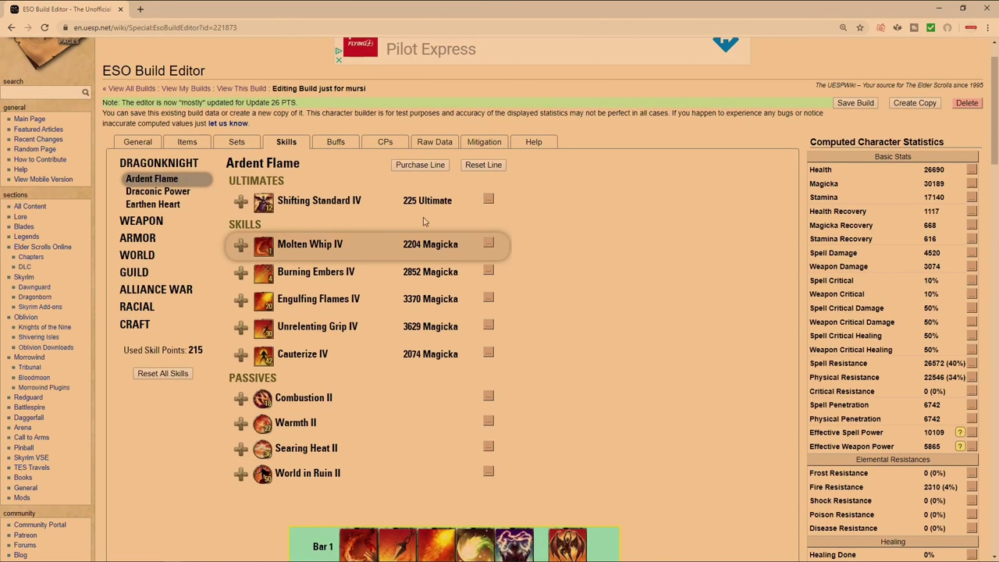
{"action": "left_click", "coordinate": [346, 151]}
{"action": "left_click_drag", "start_coordinate": [993, 139], "coordinate": [959, 497]}
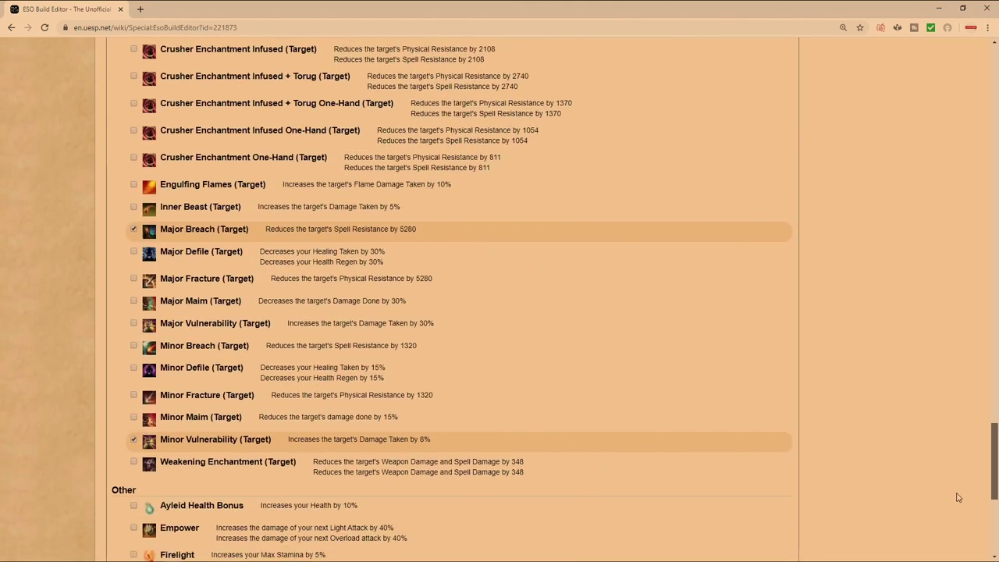
{"action": "left_click", "coordinate": [391, 193]}
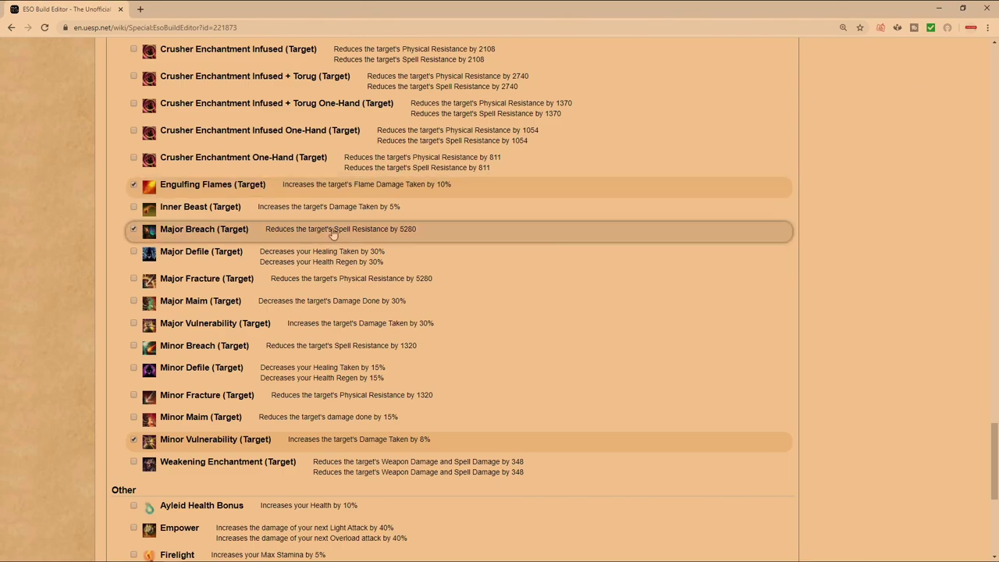
{"action": "left_click", "coordinate": [997, 57]}
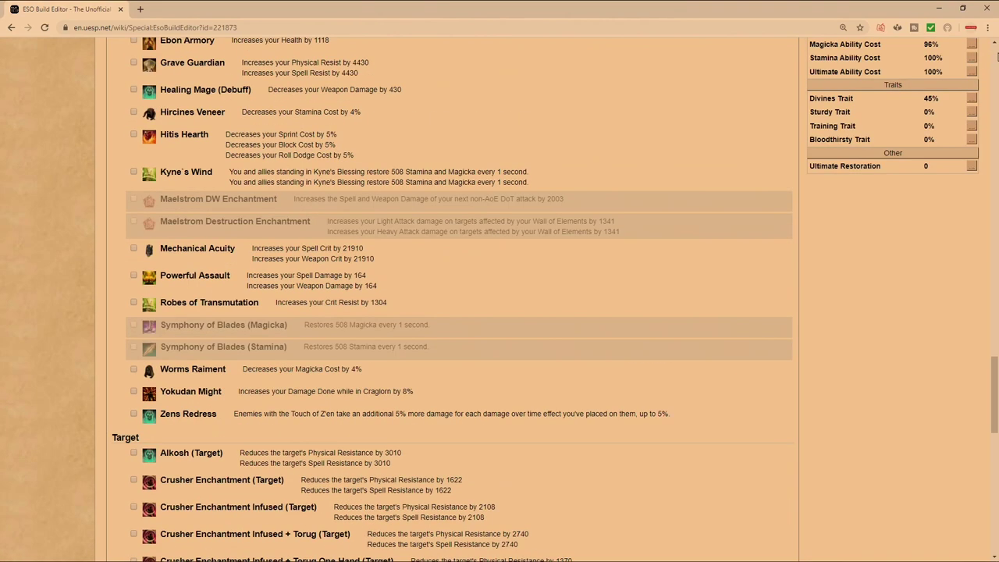
{"action": "left_click", "coordinate": [996, 57]}
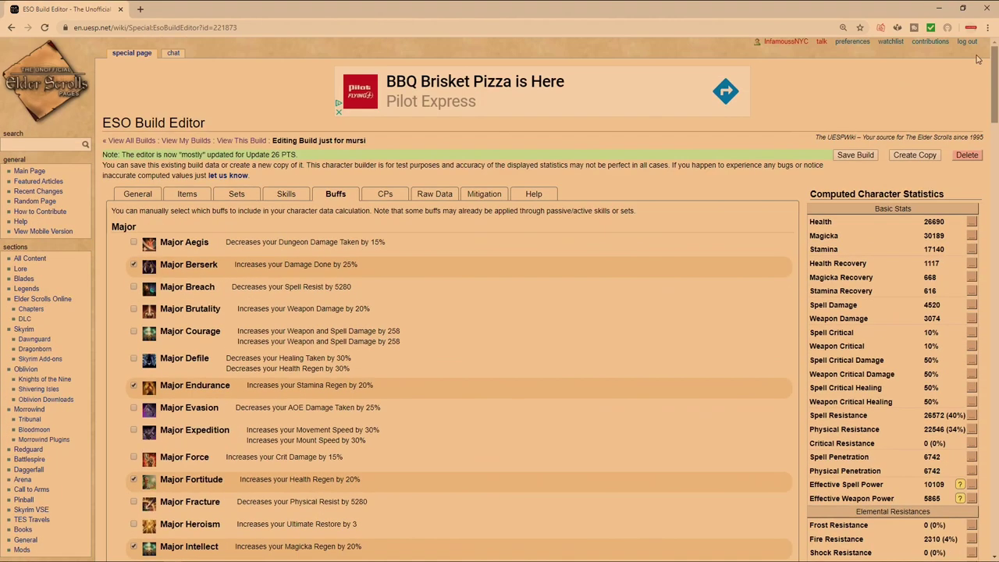
Examine the slotted skills' tooltips, including Molten Whip IV, Unrelenting Grip IV, Ferocious Leap IV and the Magma Shell IV ultimate.
{"action": "left_click", "coordinate": [286, 194]}
{"action": "scroll", "coordinate": [359, 383], "scroll_direction": "down", "scroll_amount": 3}
{"action": "mouse_move", "coordinate": [363, 393]}
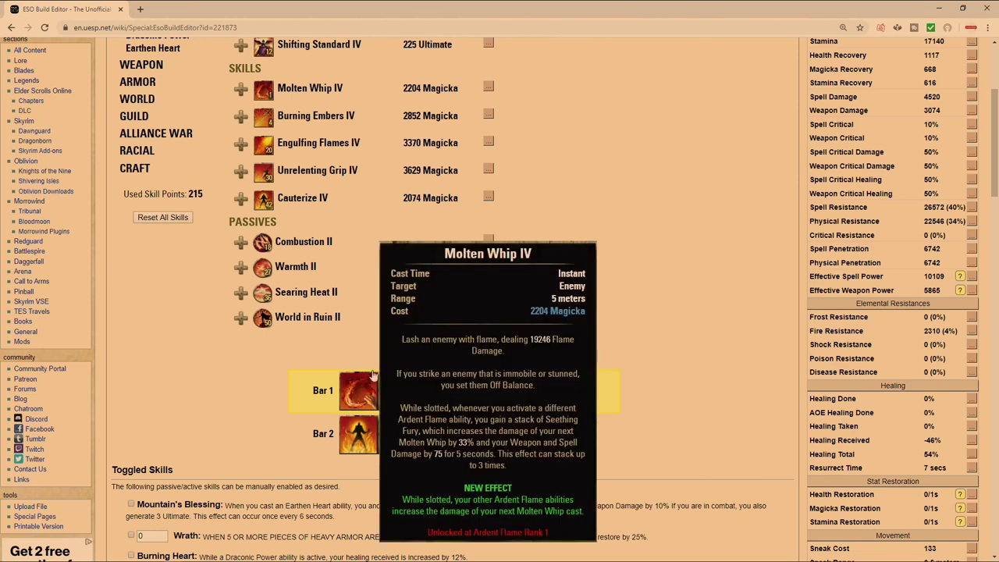
{"action": "mouse_move", "coordinate": [570, 395]}
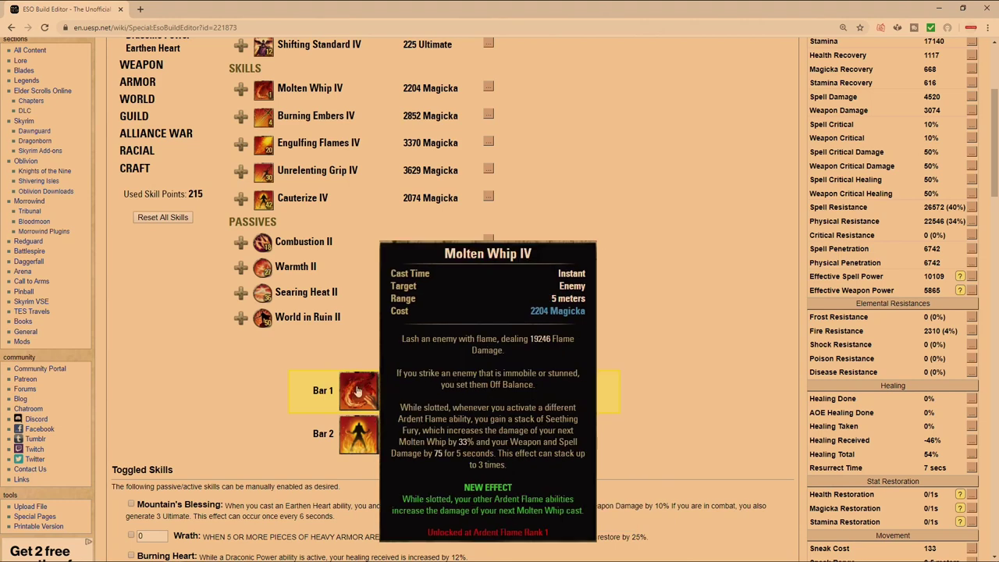
{"action": "mouse_move", "coordinate": [404, 388]}
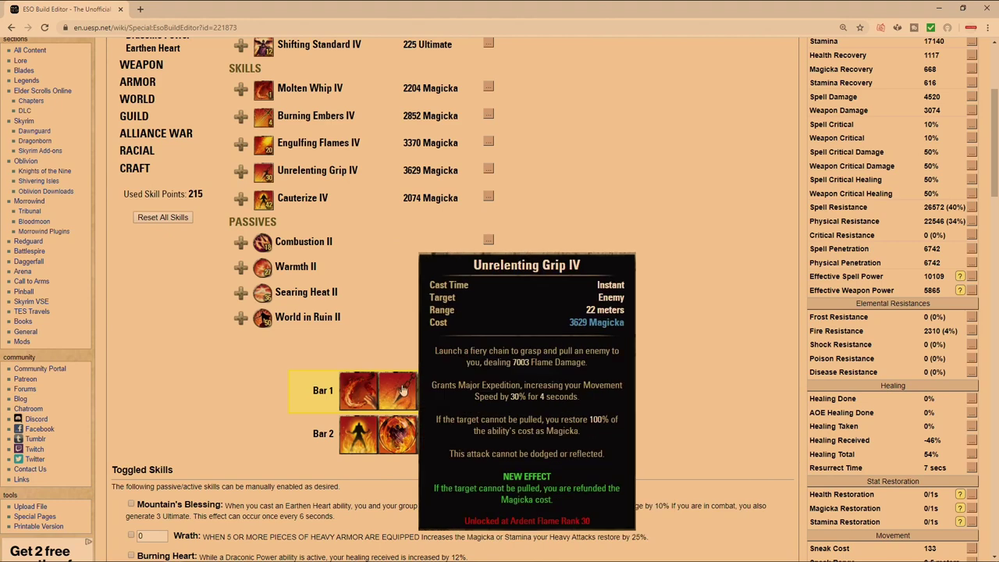
{"action": "mouse_move", "coordinate": [434, 398]}
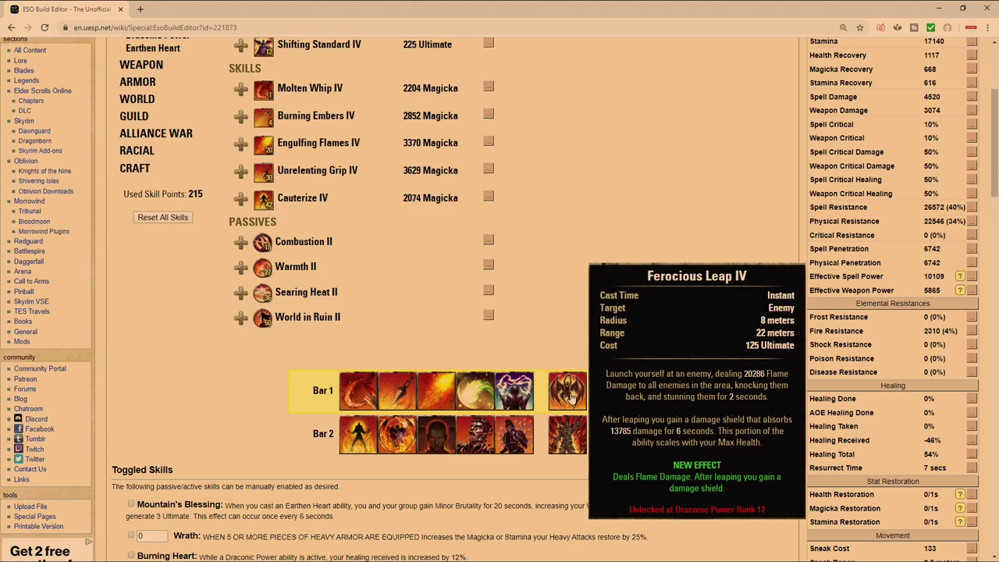
{"action": "mouse_move", "coordinate": [562, 443]}
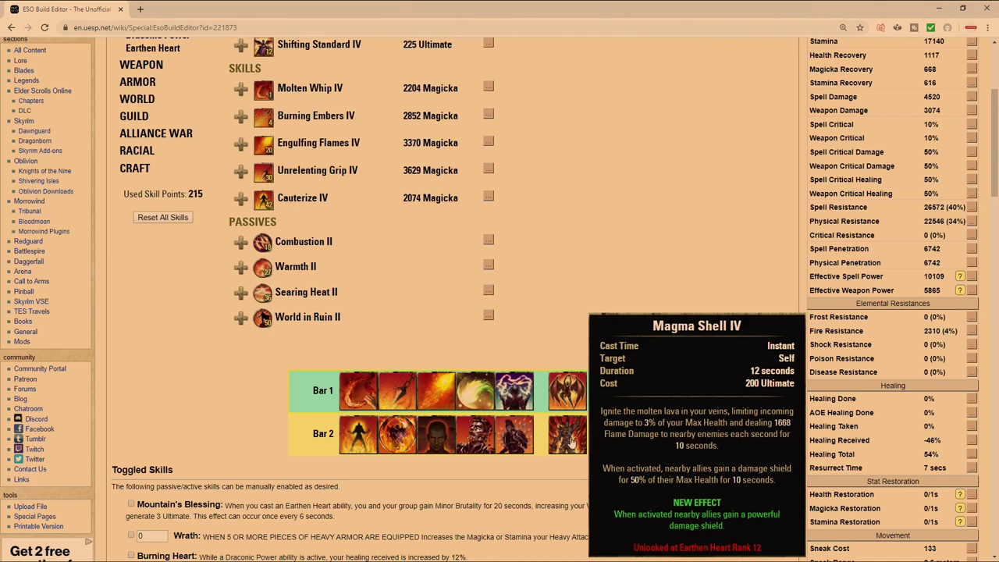
{"action": "scroll", "coordinate": [684, 249], "scroll_direction": "up", "scroll_amount": 3}
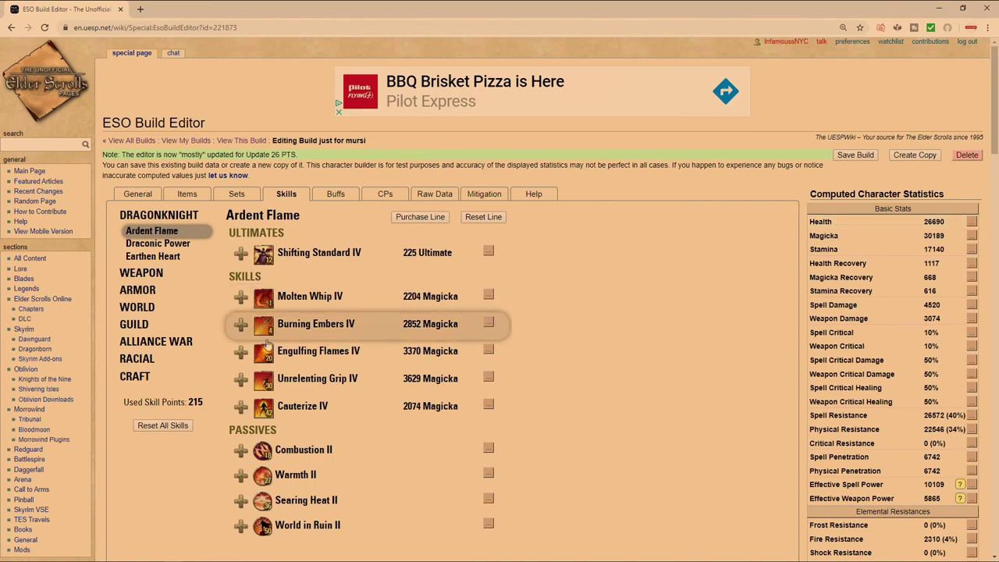
Open the Psijic Order guild skill line and choose Temporal Guard IV as its ultimate.
{"action": "left_click", "coordinate": [145, 326]}
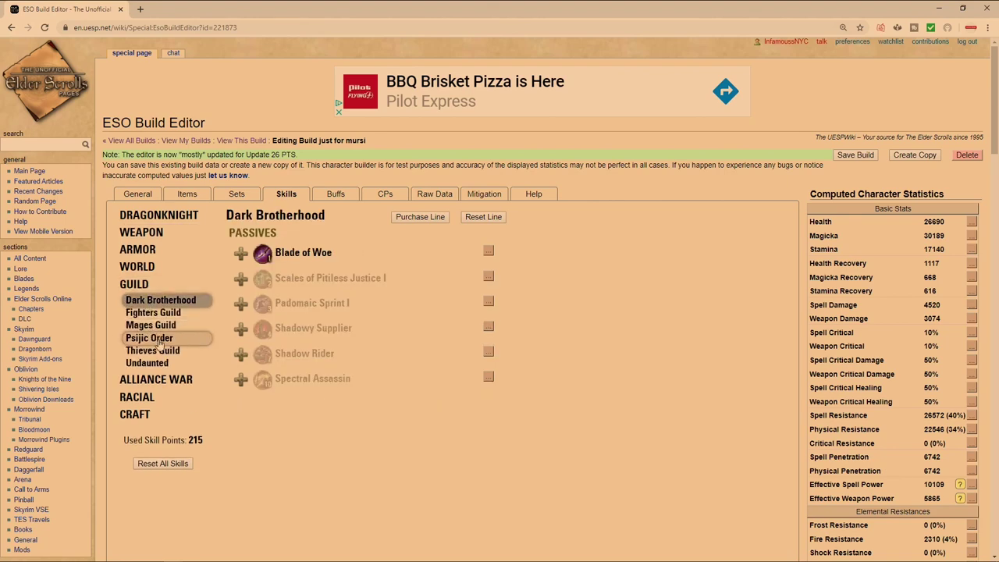
{"action": "left_click", "coordinate": [148, 337]}
{"action": "left_click", "coordinate": [266, 261]}
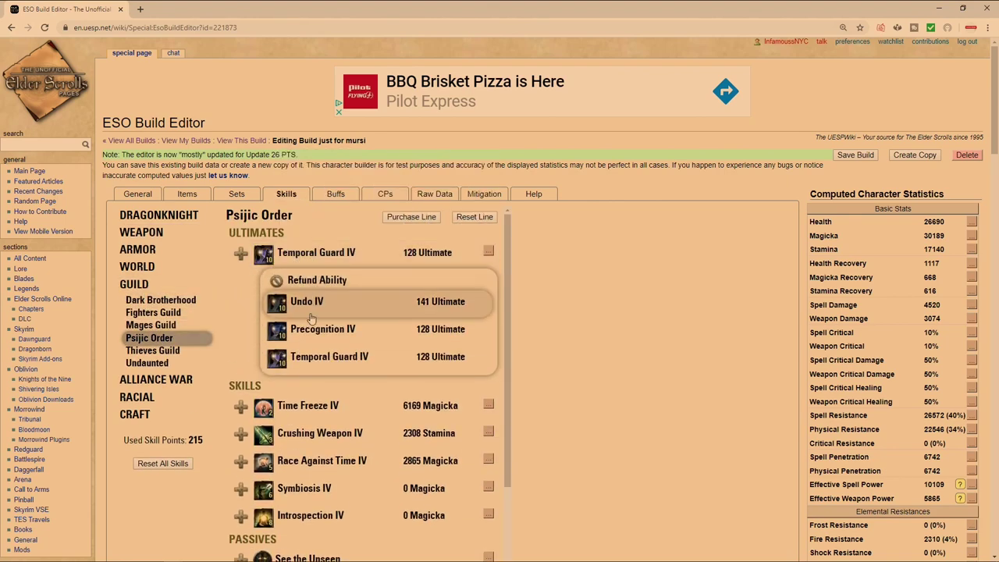
{"action": "left_click", "coordinate": [281, 356]}
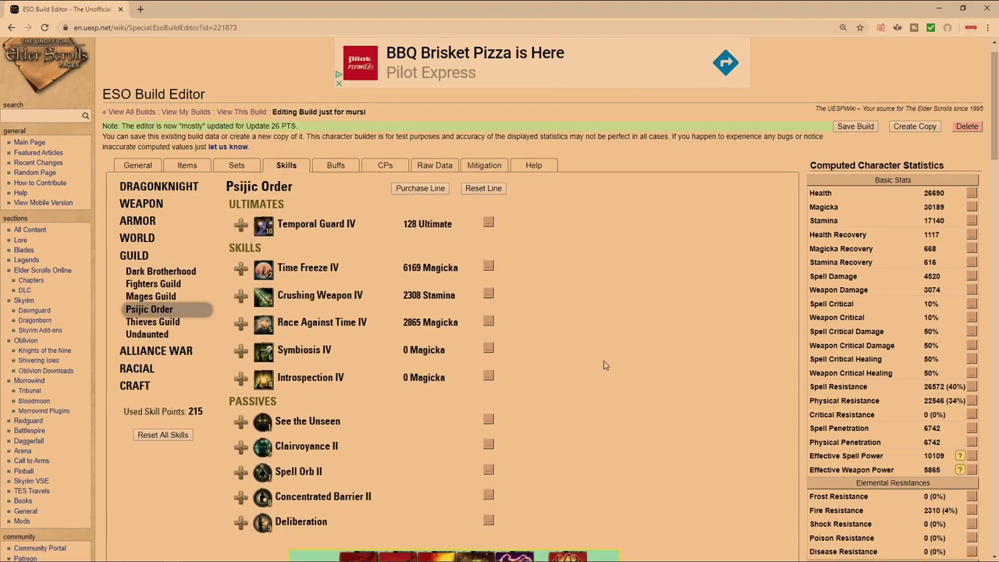
Examine the slotted skills' tooltips on both bars, including Degeneration IV and Shattering Rocks IV, alongside the computed character statistics.
{"action": "scroll", "coordinate": [585, 390], "scroll_direction": "down", "scroll_amount": 3}
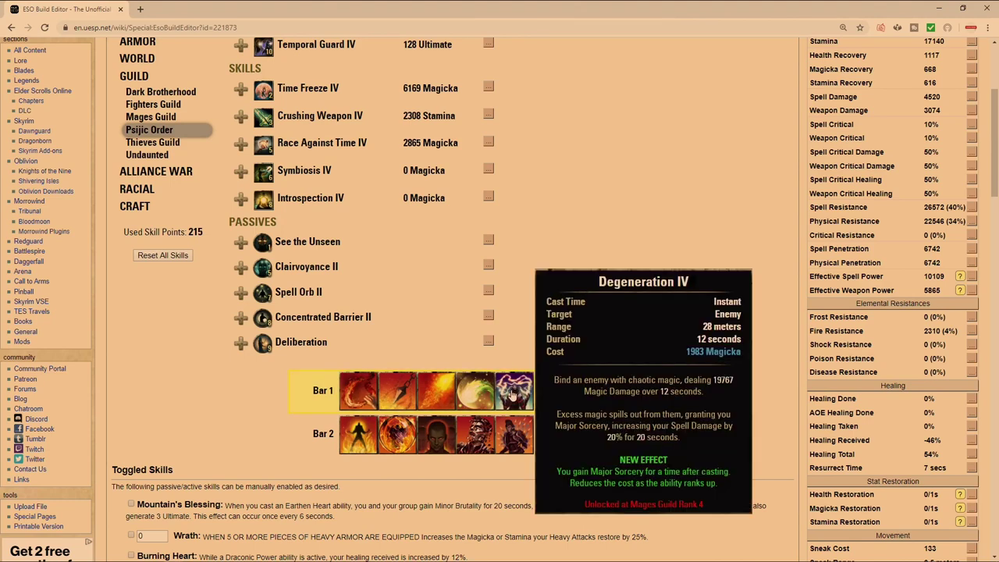
{"action": "scroll", "coordinate": [613, 301], "scroll_direction": "up", "scroll_amount": 3}
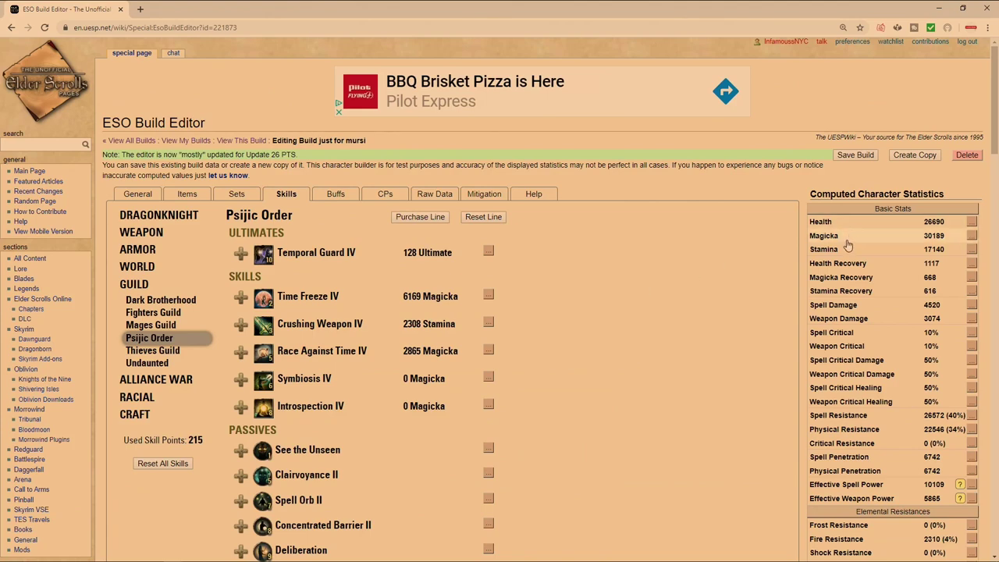
{"action": "scroll", "coordinate": [647, 320], "scroll_direction": "down", "scroll_amount": 2}
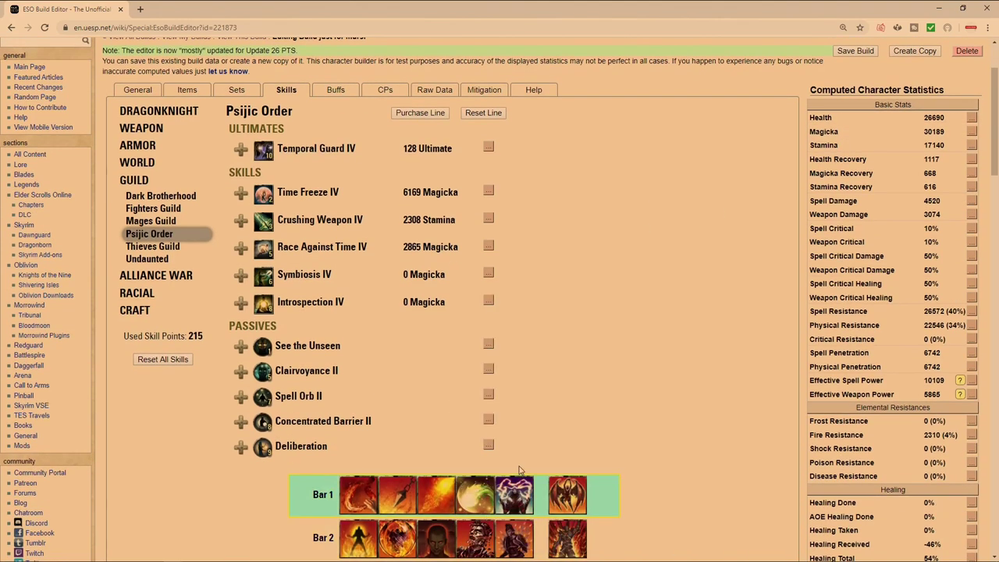
{"action": "mouse_move", "coordinate": [513, 498]}
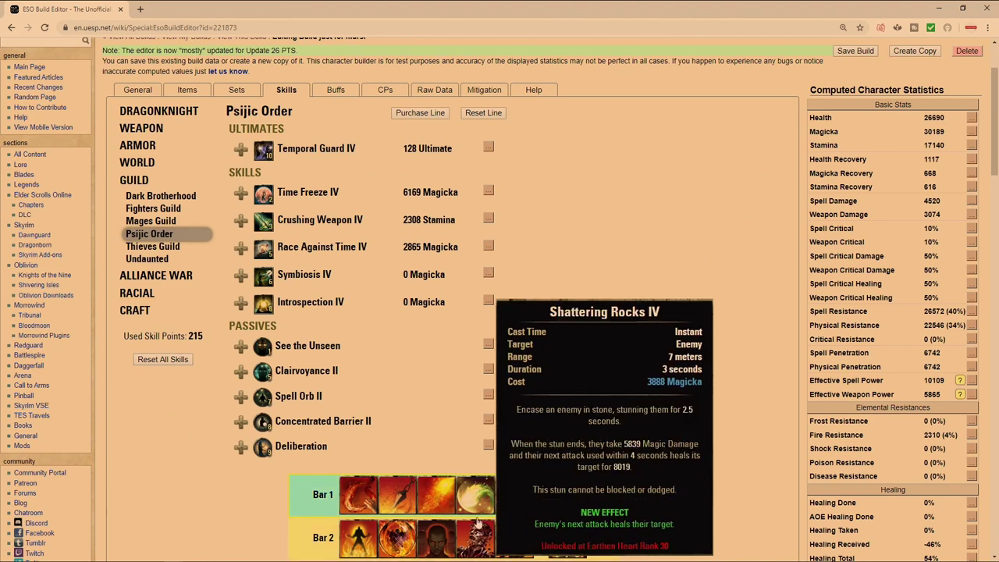
{"action": "mouse_move", "coordinate": [515, 495]}
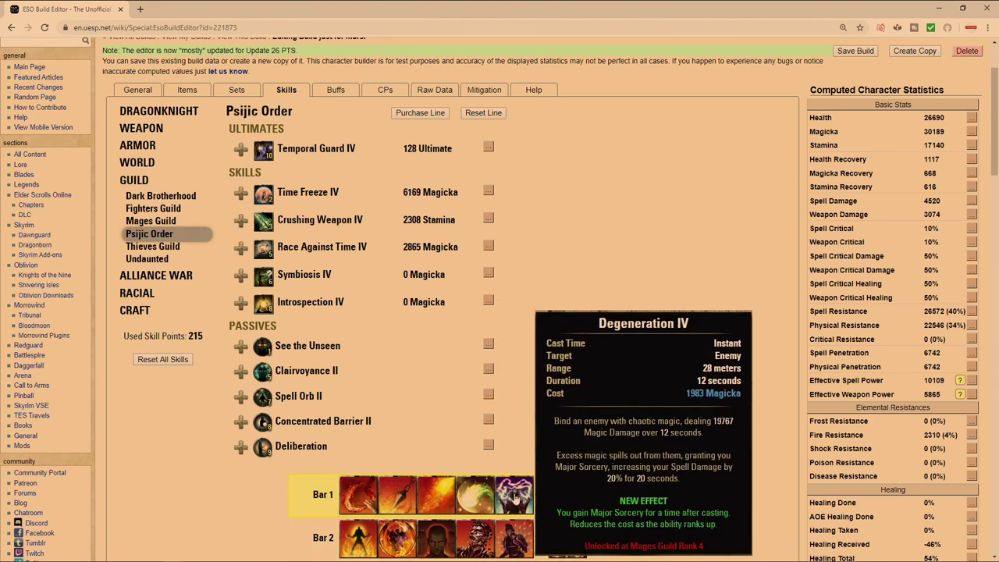
{"action": "mouse_move", "coordinate": [442, 536]}
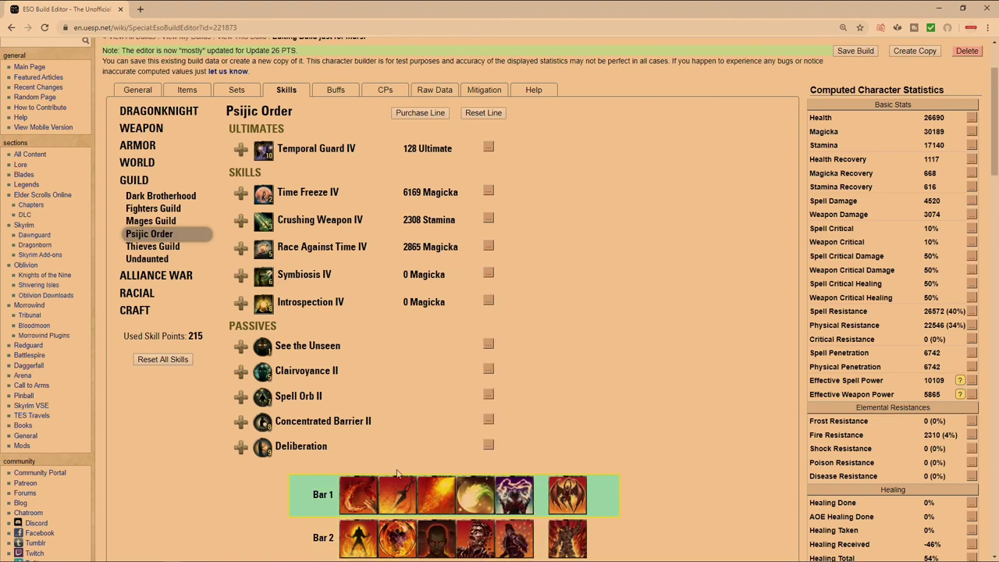
{"action": "mouse_move", "coordinate": [396, 489]}
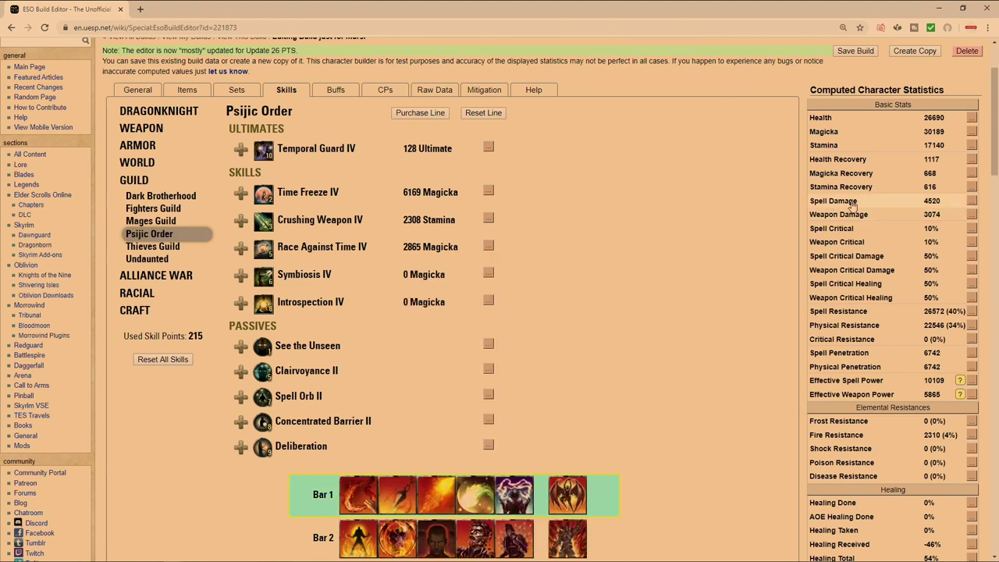
Review the Clever Alchemist set effect and the tooltips of Molag Kena's Pauldron, the Necklace of the Twice-Born Star and the Inferno Staff of Willpower.
{"action": "left_click", "coordinate": [186, 89]}
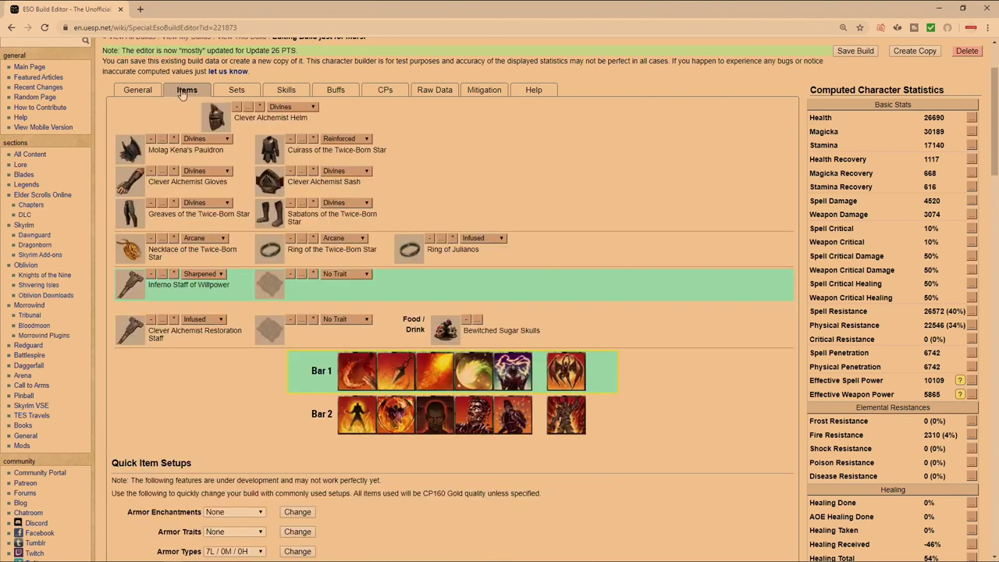
{"action": "left_click", "coordinate": [232, 90]}
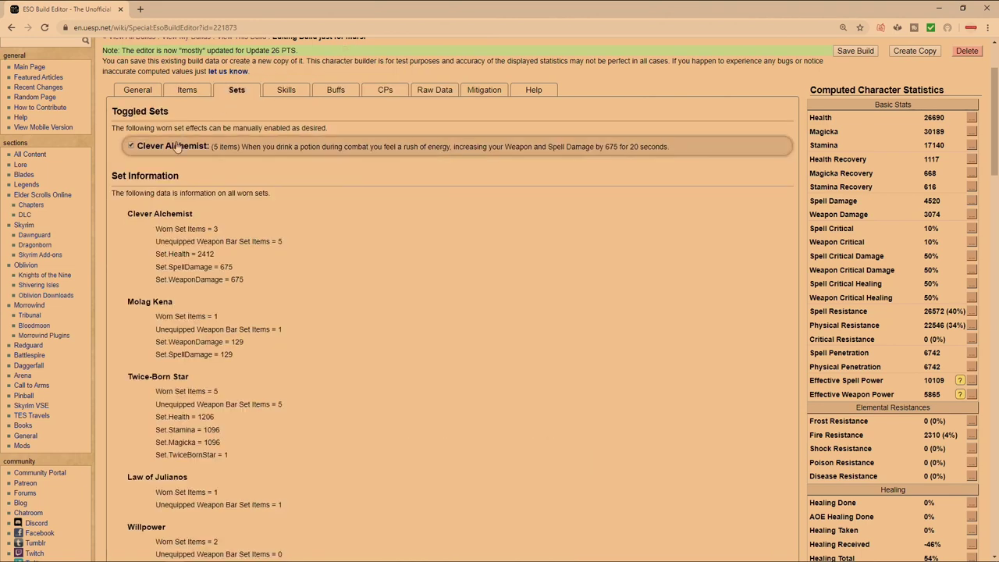
{"action": "left_click", "coordinate": [189, 91]}
{"action": "mouse_move", "coordinate": [137, 152]}
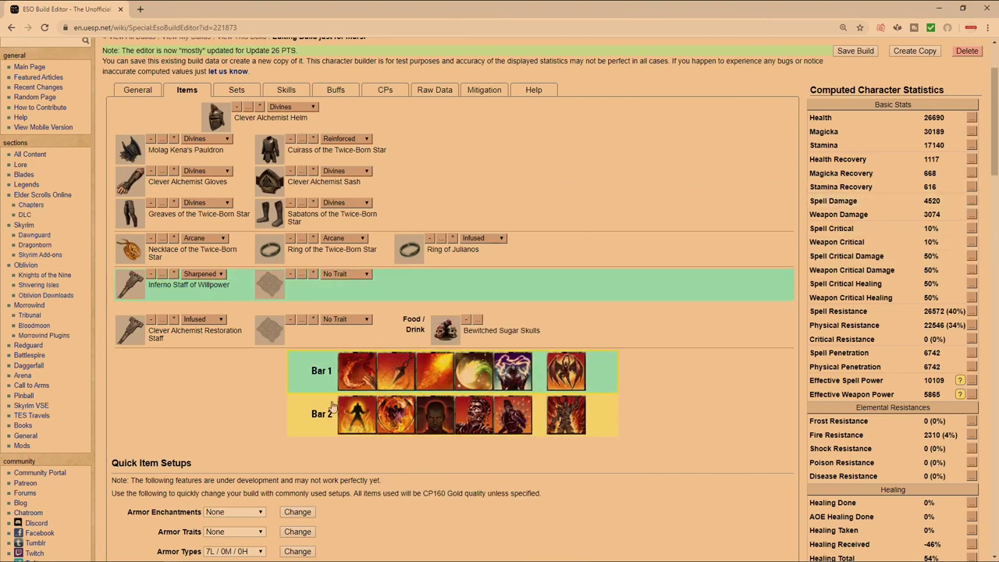
{"action": "mouse_move", "coordinate": [356, 429]}
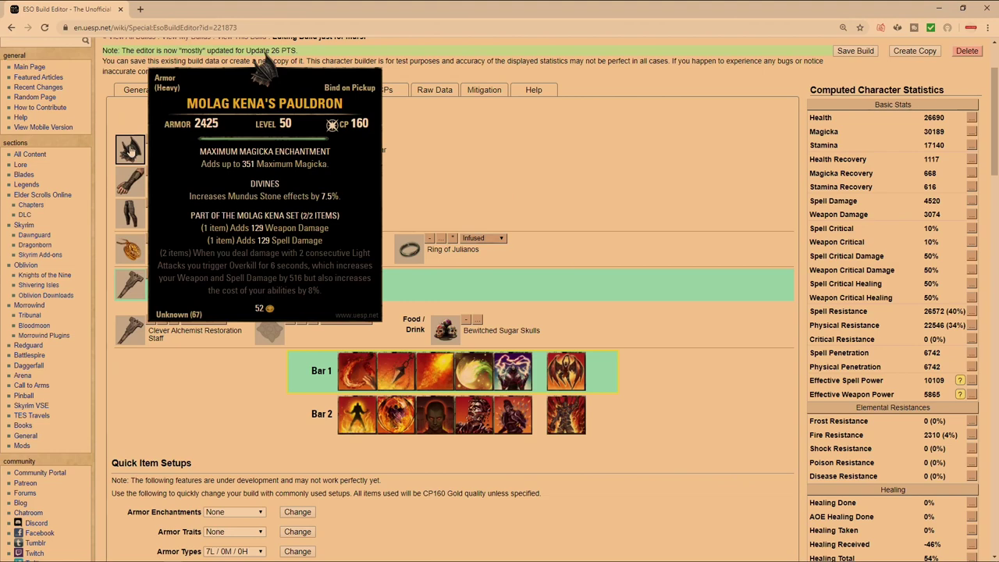
{"action": "mouse_move", "coordinate": [125, 252]}
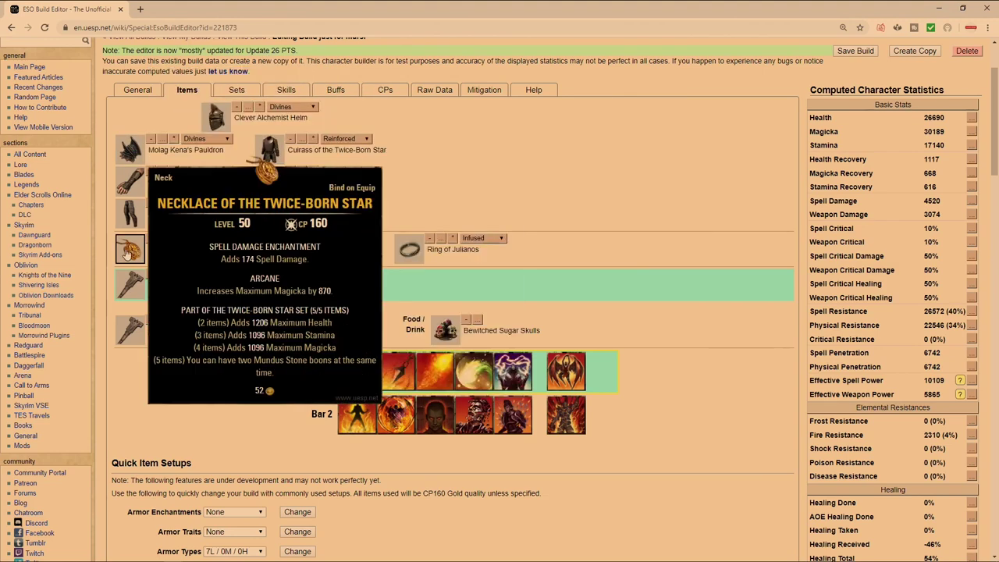
{"action": "mouse_move", "coordinate": [133, 289]}
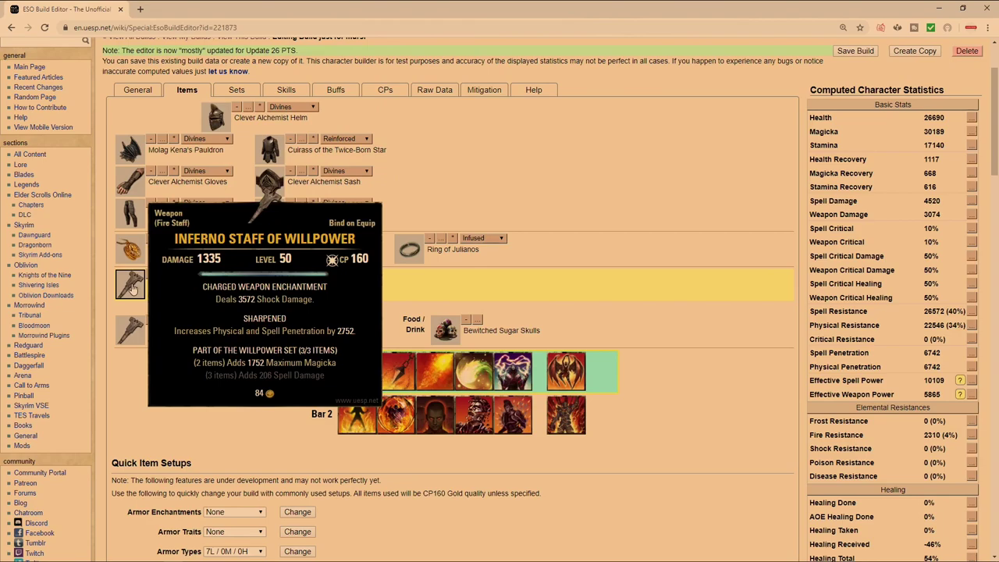
Look over the toggled skills under the skill bars and read through the build's major and minor buffs.
{"action": "left_click", "coordinate": [286, 90]}
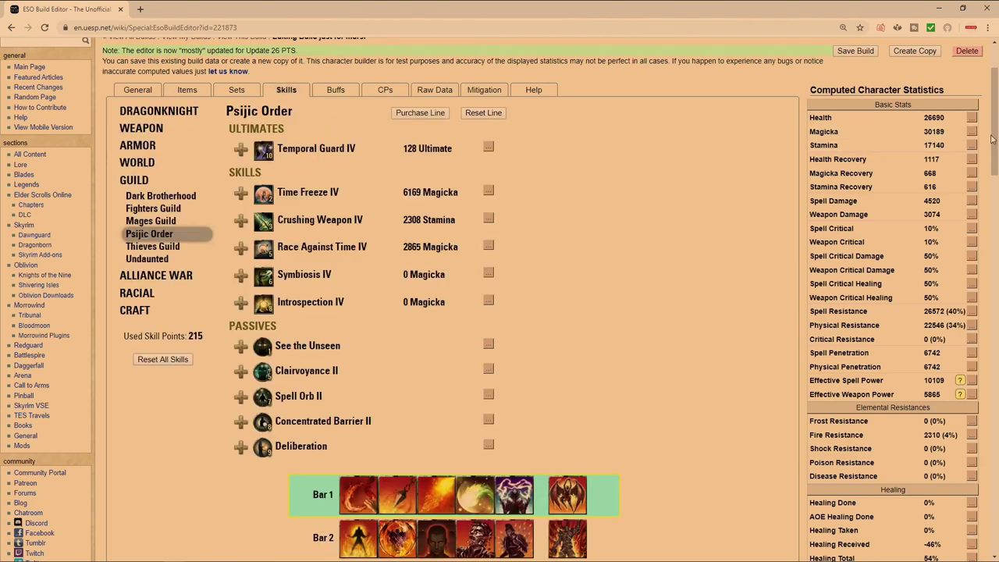
{"action": "scroll", "coordinate": [994, 138], "scroll_direction": "down", "scroll_amount": 10}
{"action": "scroll", "coordinate": [421, 163], "scroll_direction": "up", "scroll_amount": 7}
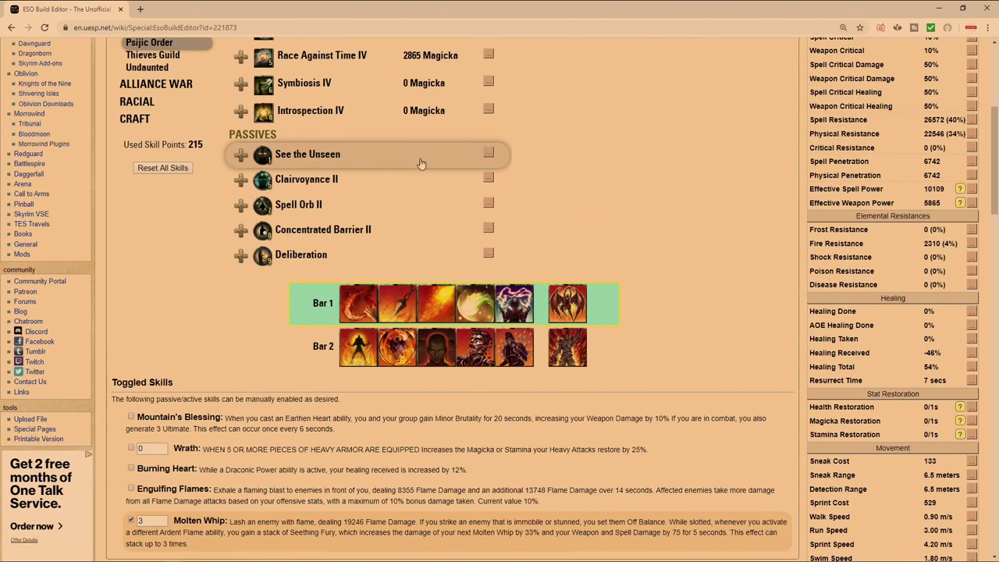
{"action": "scroll", "coordinate": [424, 196], "scroll_direction": "up", "scroll_amount": 2}
{"action": "left_click", "coordinate": [337, 108]}
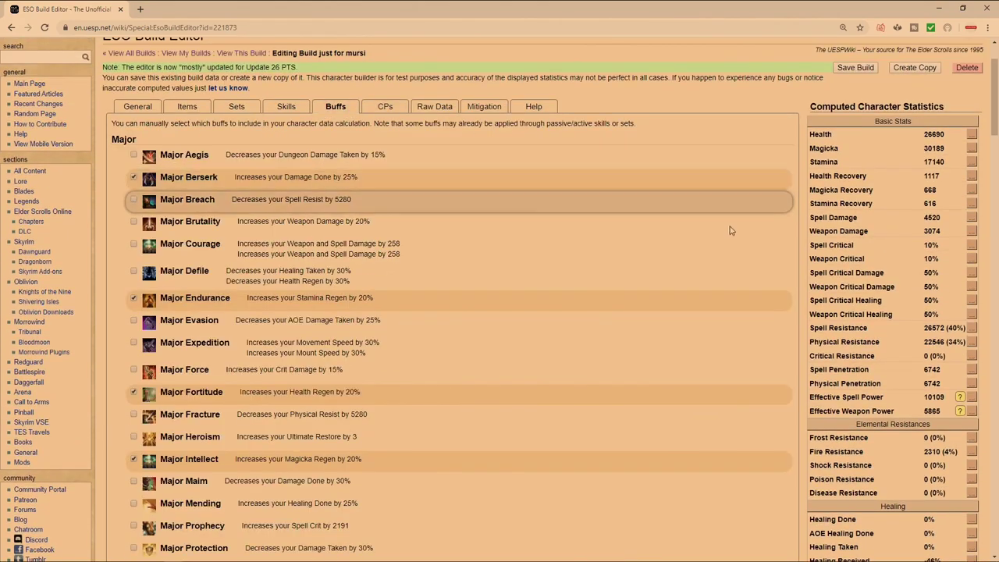
{"action": "scroll", "coordinate": [573, 323], "scroll_direction": "down", "scroll_amount": 8}
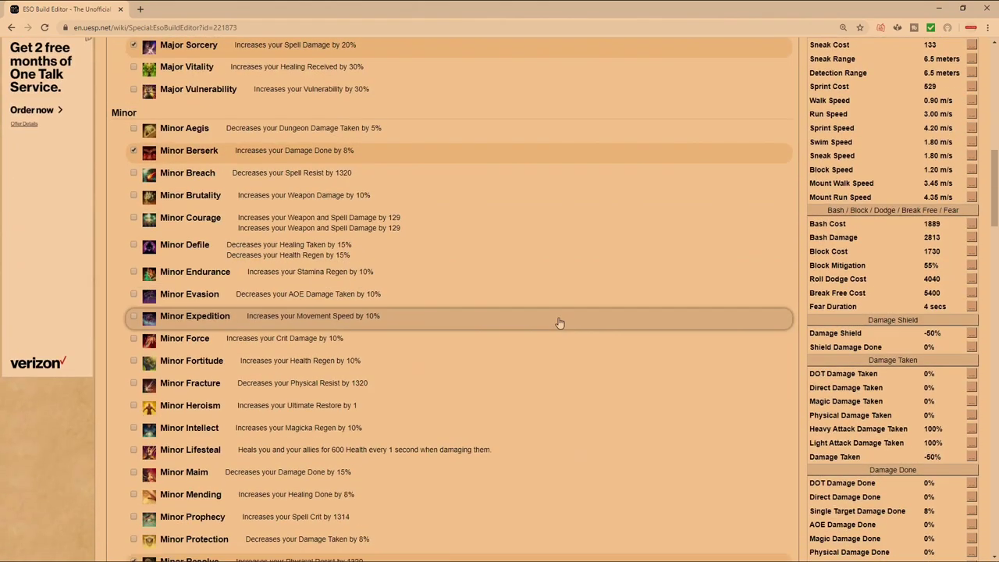
{"action": "scroll", "coordinate": [559, 320], "scroll_direction": "down", "scroll_amount": 4}
{"action": "scroll", "coordinate": [559, 316], "scroll_direction": "up", "scroll_amount": 9}
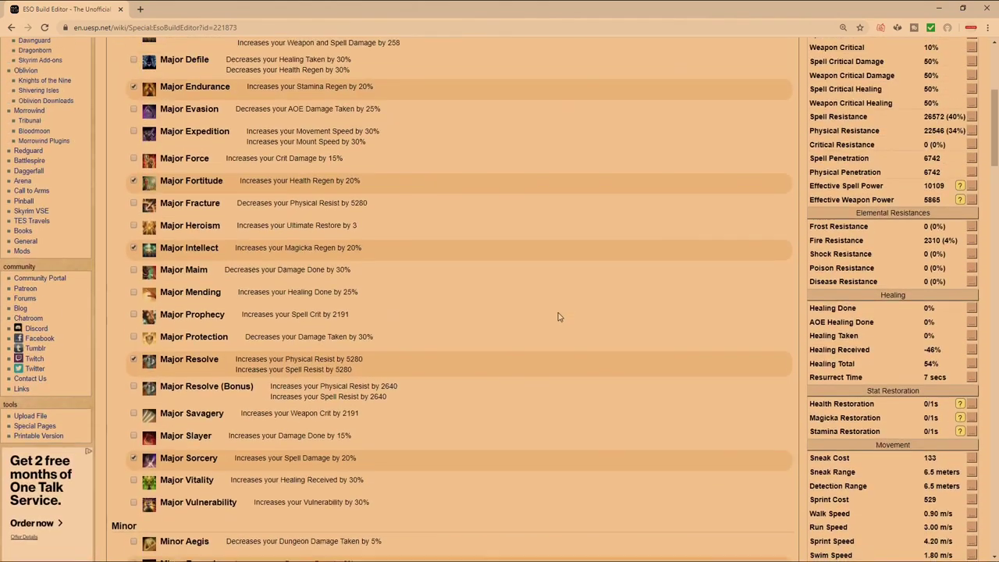
{"action": "scroll", "coordinate": [559, 316], "scroll_direction": "up", "scroll_amount": 5}
Recheck the equipped items and the Major Berserk buff, and view the build's general settings with both Mundus stones.
{"action": "left_click", "coordinate": [186, 197]}
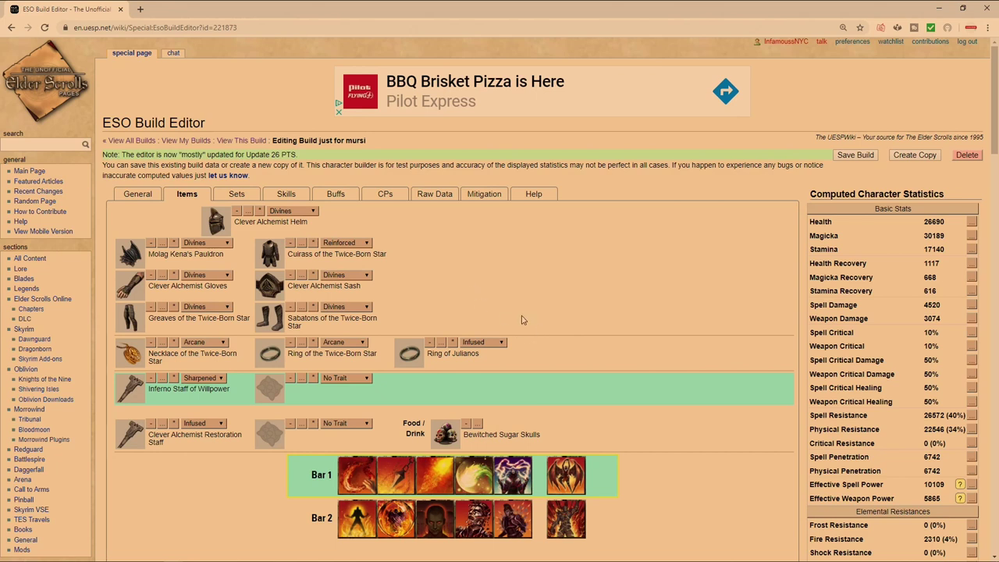
{"action": "mouse_move", "coordinate": [134, 254]}
{"action": "left_click", "coordinate": [336, 195]}
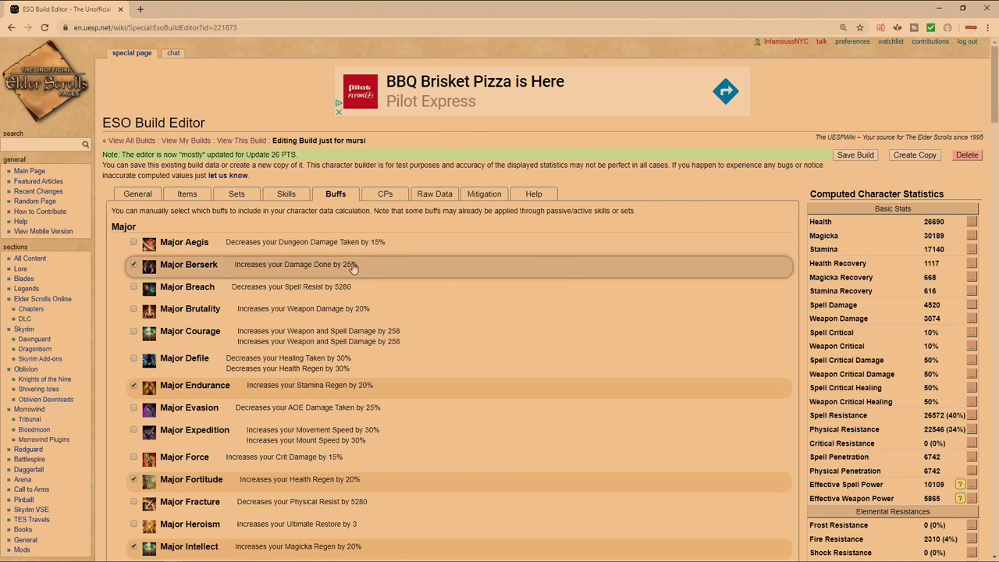
{"action": "left_click", "coordinate": [149, 195]}
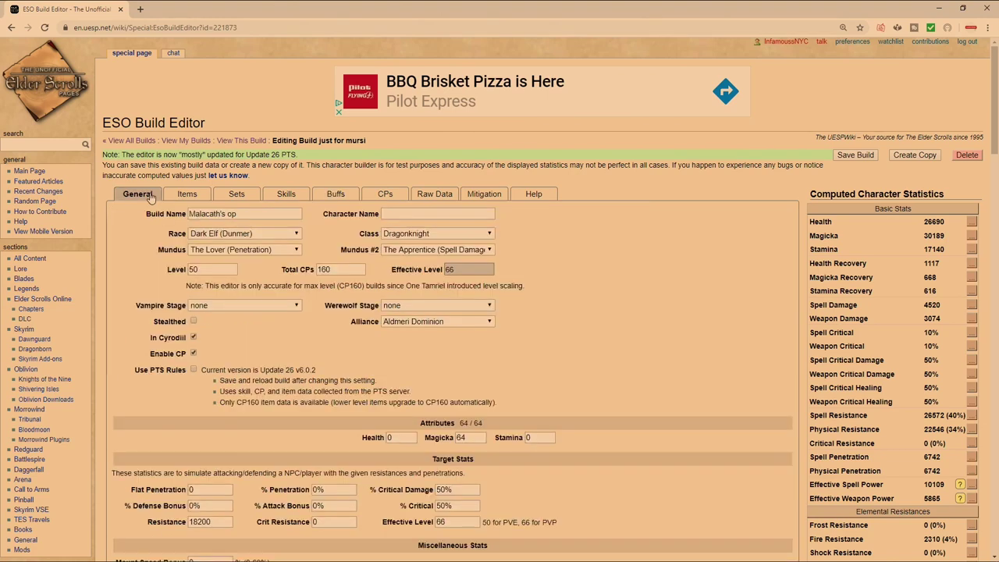